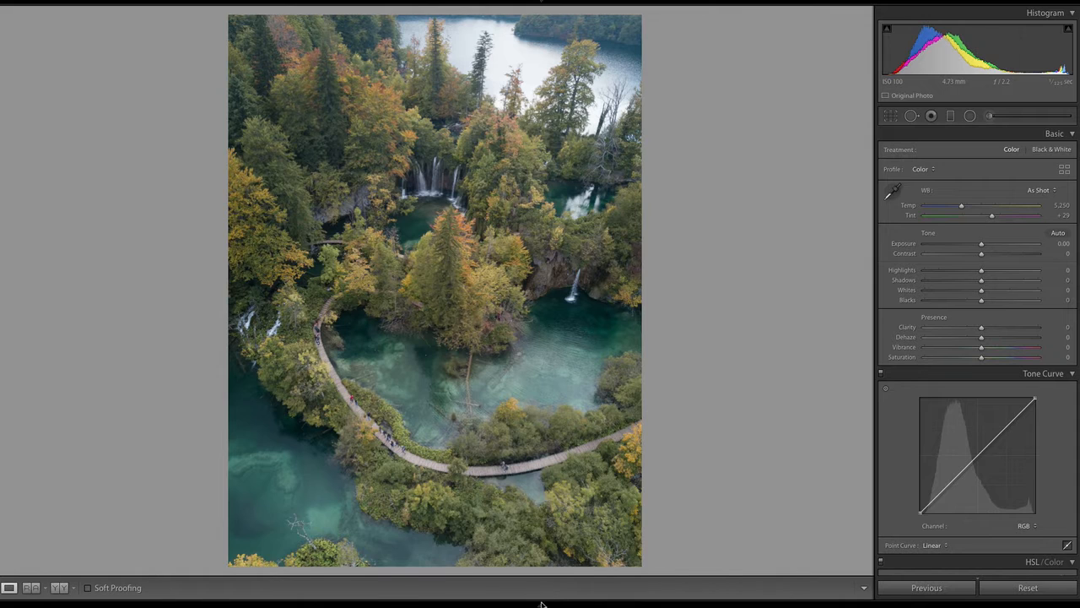
Crop the photo slightly tighter at its original aspect ratio, trimming the left and bottom edges, and apply the crop
mouse_move(544, 603)
click(890, 117)
key(shift)
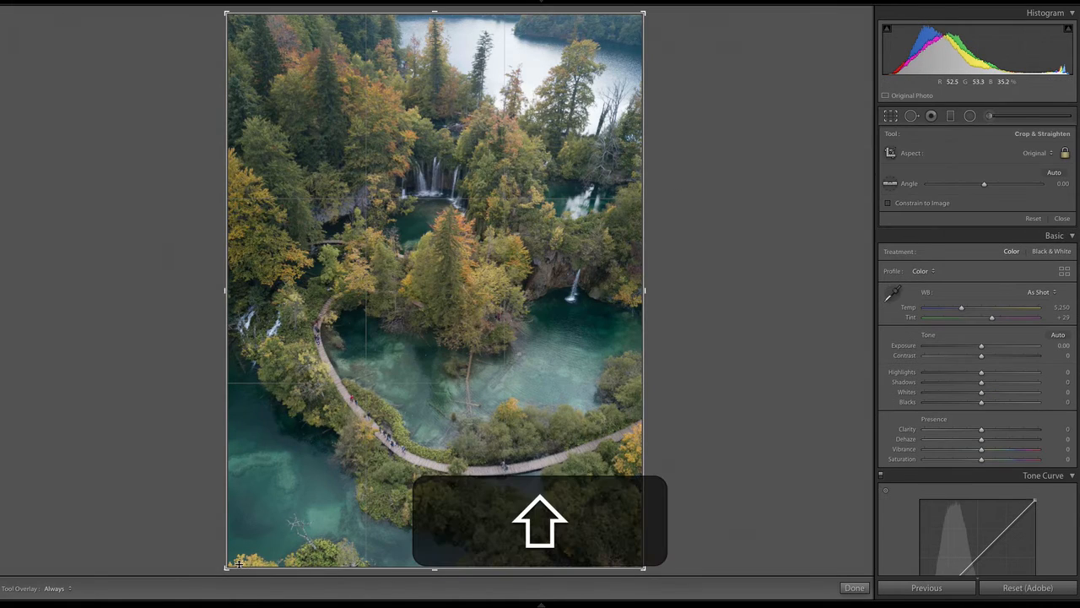
drag(231, 567, 241, 550)
drag(487, 436, 490, 432)
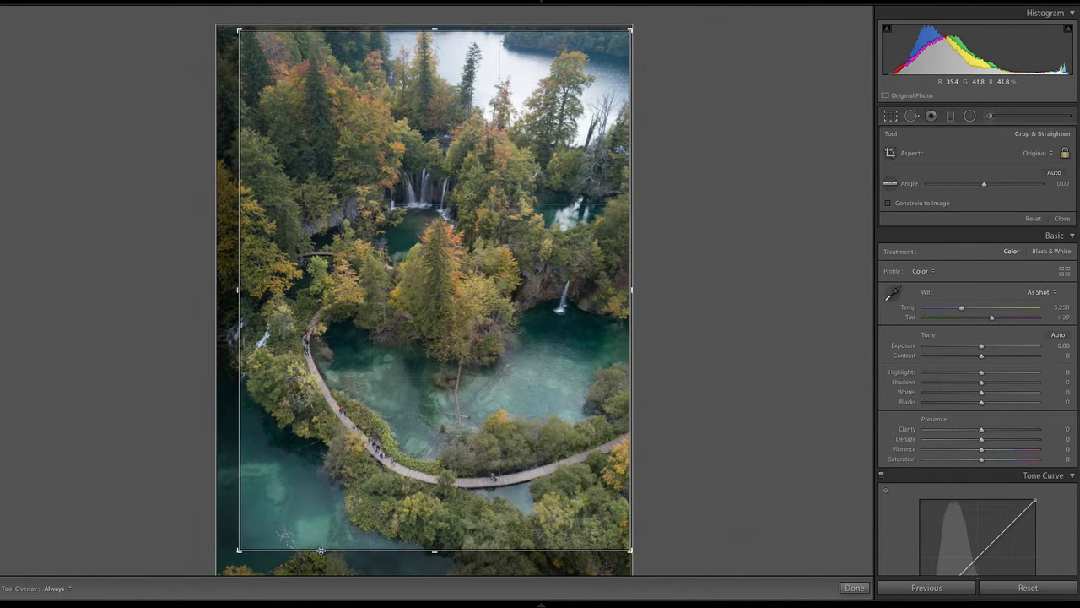
drag(240, 550, 241, 547)
drag(433, 499, 431, 495)
key(Return)
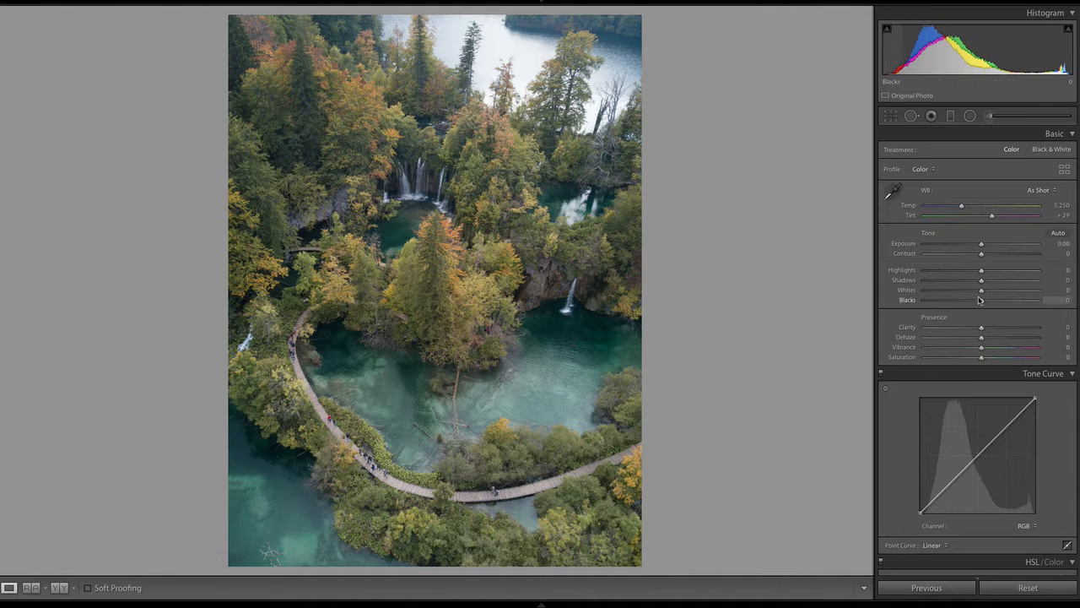
Adjust the tone to Highlights -25, Shadows -25, Whites +22 and Blacks -47, and raise Clarity to +47
drag(980, 299, 954, 299)
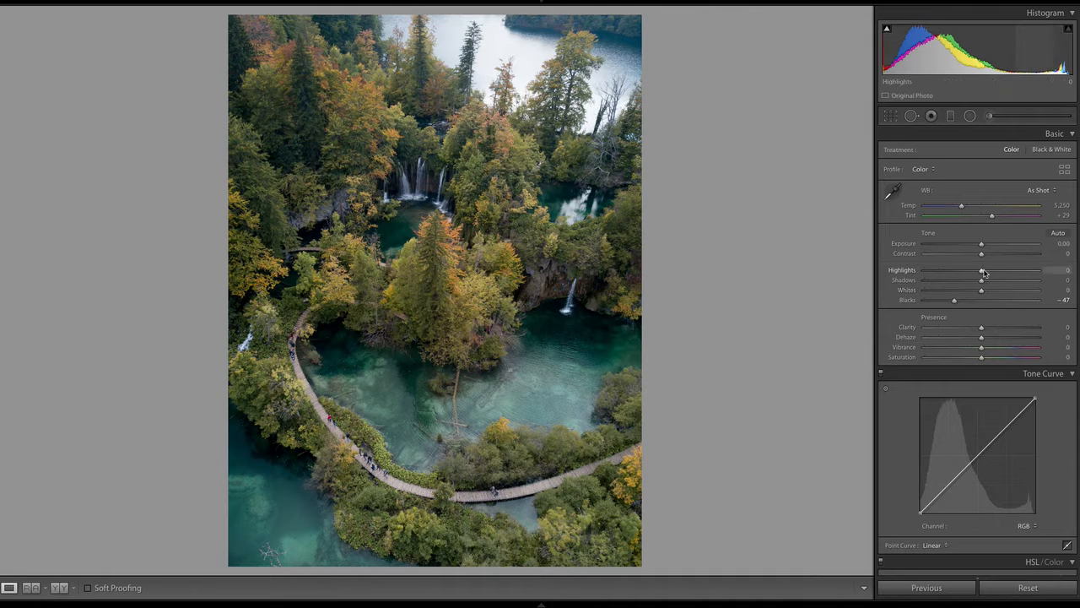
mouse_move(981, 280)
mouse_down()
mouse_move(968, 282)
mouse_move(974, 289)
mouse_move(969, 271)
mouse_move(994, 291)
mouse_up()
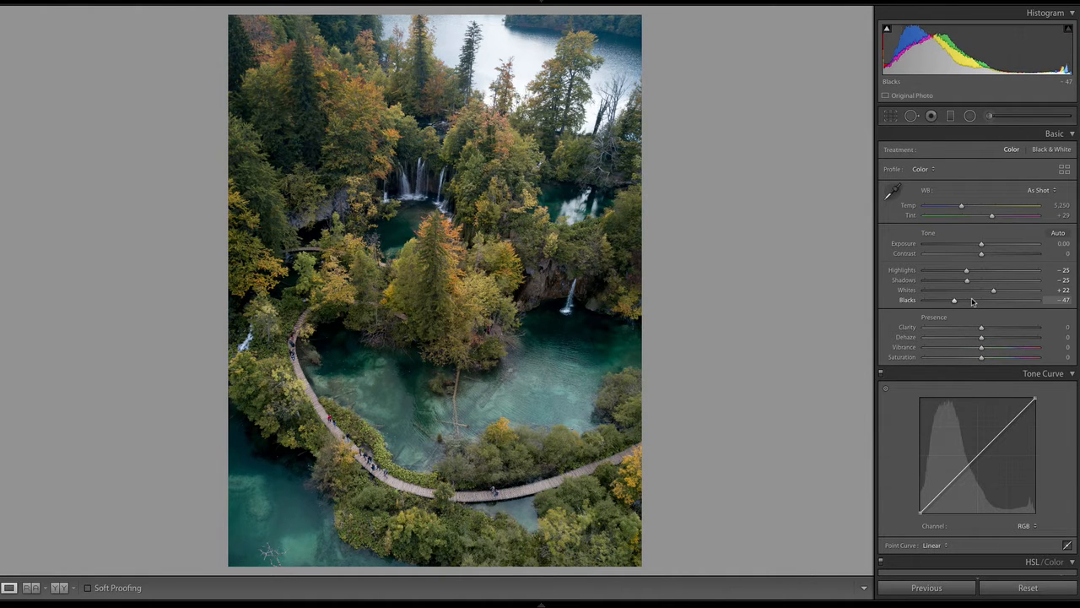
click(1009, 328)
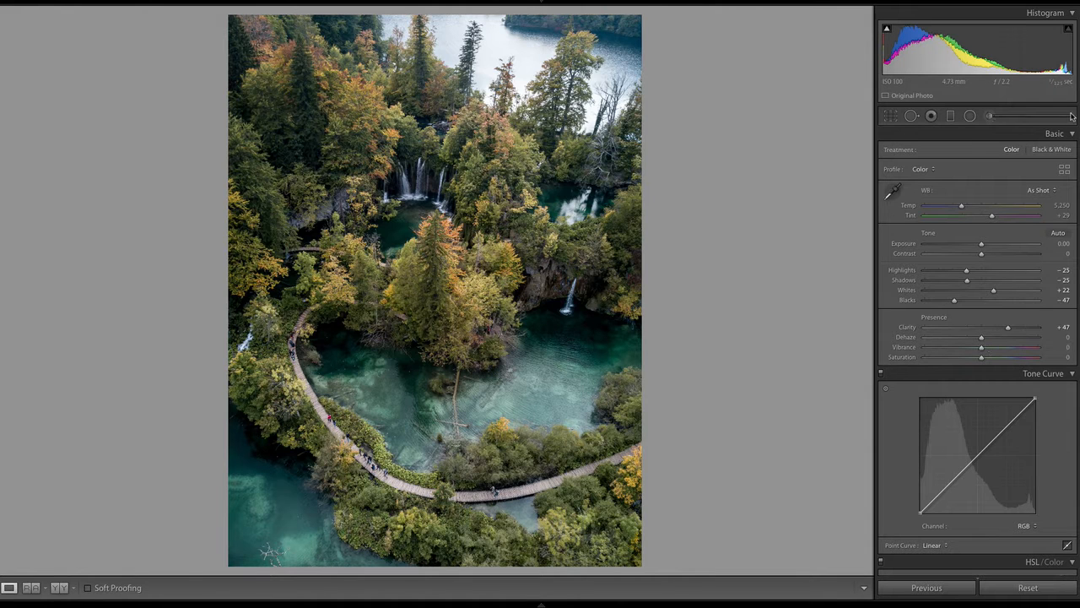
Boost the water colours with targeted HSL saturation adjustments: Green +1, Aqua +54 and Blue +60
scroll(977, 349, down, 5)
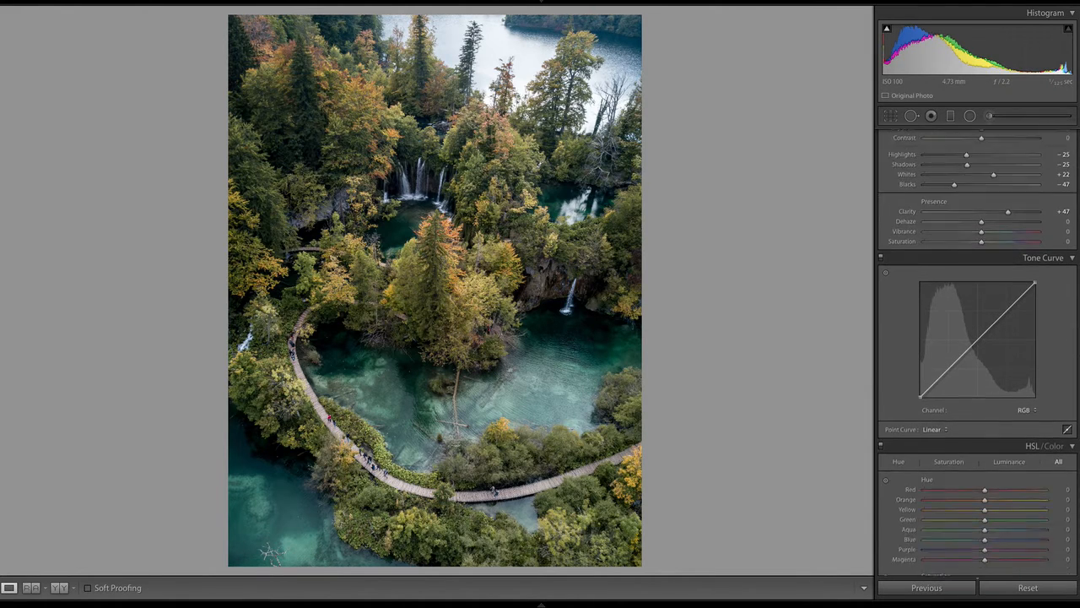
scroll(978, 349, down, 4)
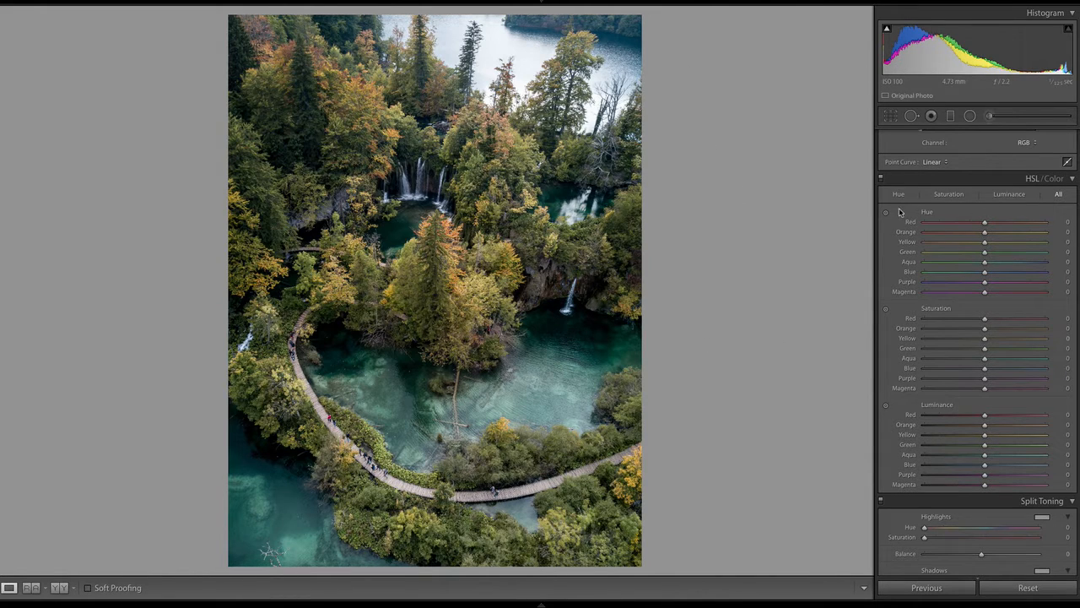
click(886, 309)
mouse_move(617, 384)
mouse_down()
mouse_move(616, 315)
mouse_move(619, 384)
mouse_up()
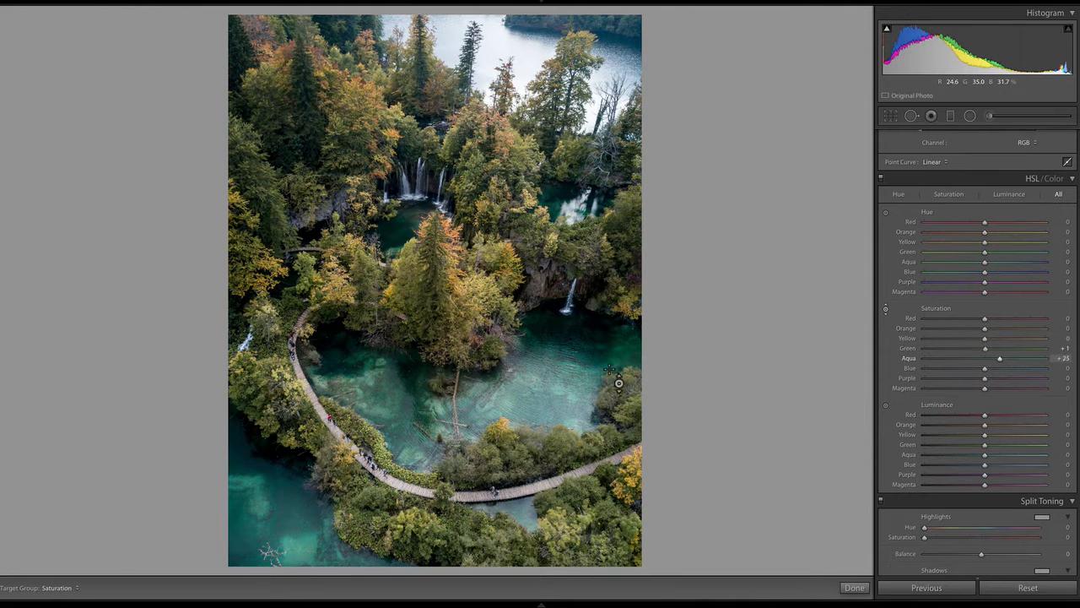
drag(1001, 361, 1020, 358)
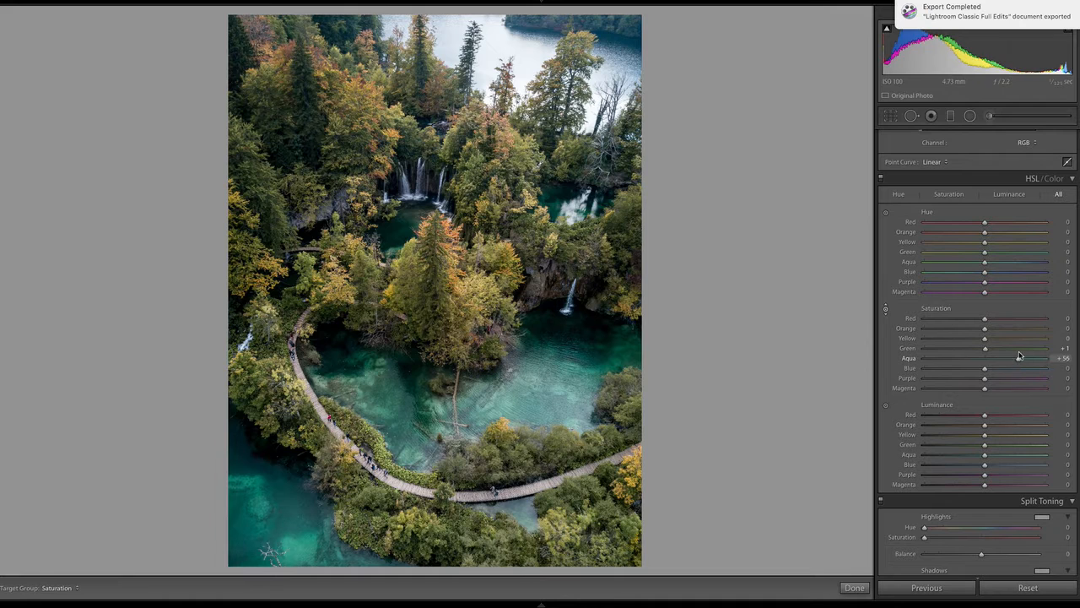
mouse_move(596, 372)
mouse_down()
mouse_move(596, 357)
mouse_move(595, 414)
mouse_move(596, 354)
mouse_move(596, 386)
mouse_up()
mouse_move(1017, 358)
mouse_down()
mouse_move(1003, 359)
mouse_move(1017, 360)
mouse_move(1005, 370)
mouse_move(1033, 372)
mouse_move(1022, 375)
mouse_up()
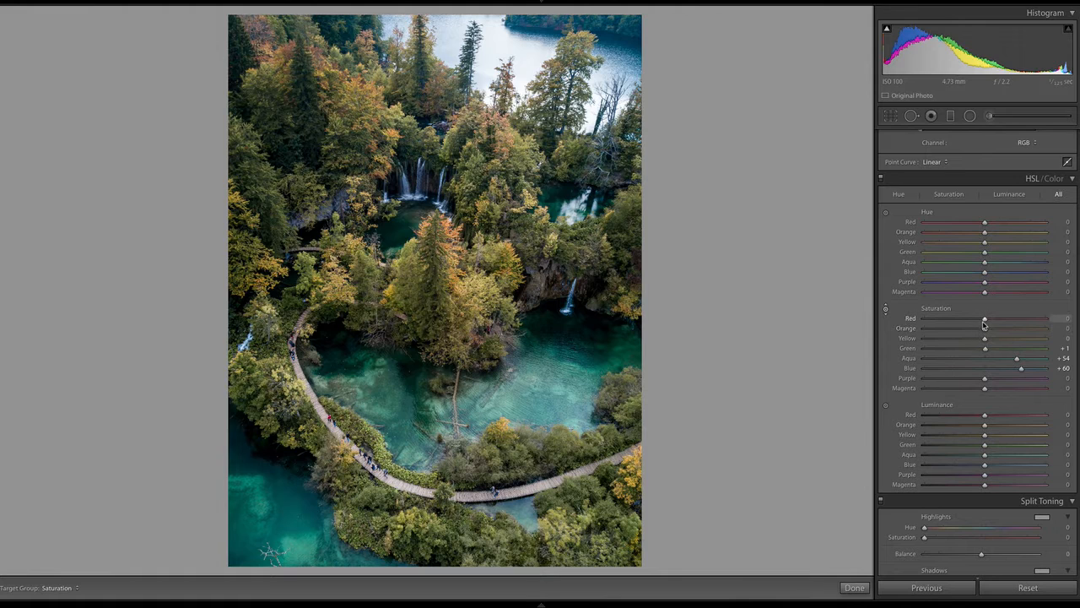
Enrich the autumn foliage by setting HSL saturation to Red +58, Orange +62 and Yellow +16
drag(985, 321, 1045, 340)
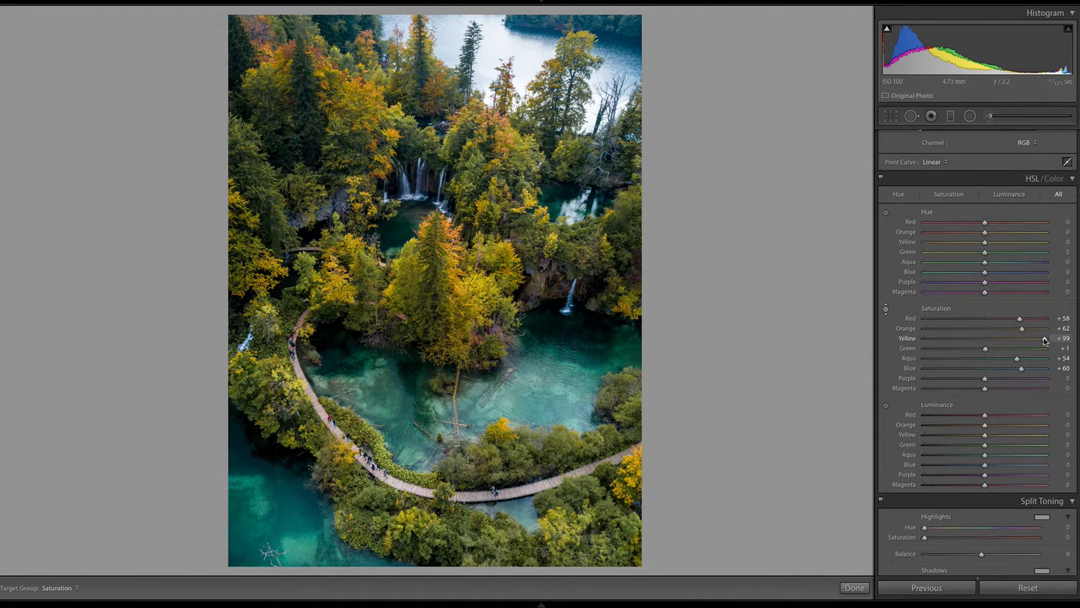
drag(1045, 340, 995, 342)
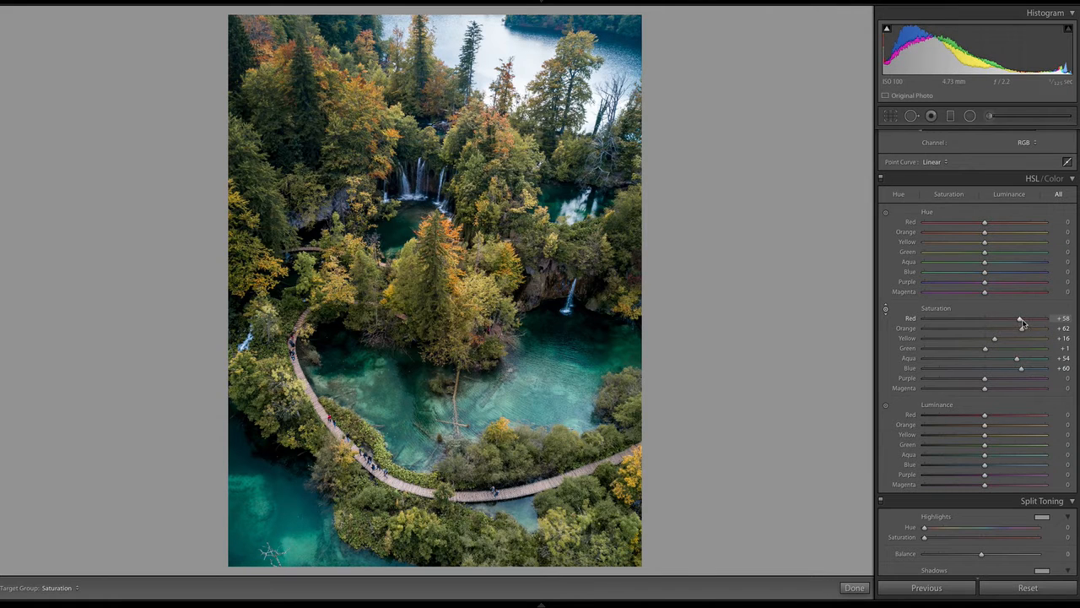
drag(985, 388, 1046, 389)
double_click(1045, 389)
Add a dark post-crop vignette with Amount -28, Midpoint 16 and Feather 100
scroll(977, 353, down, 1)
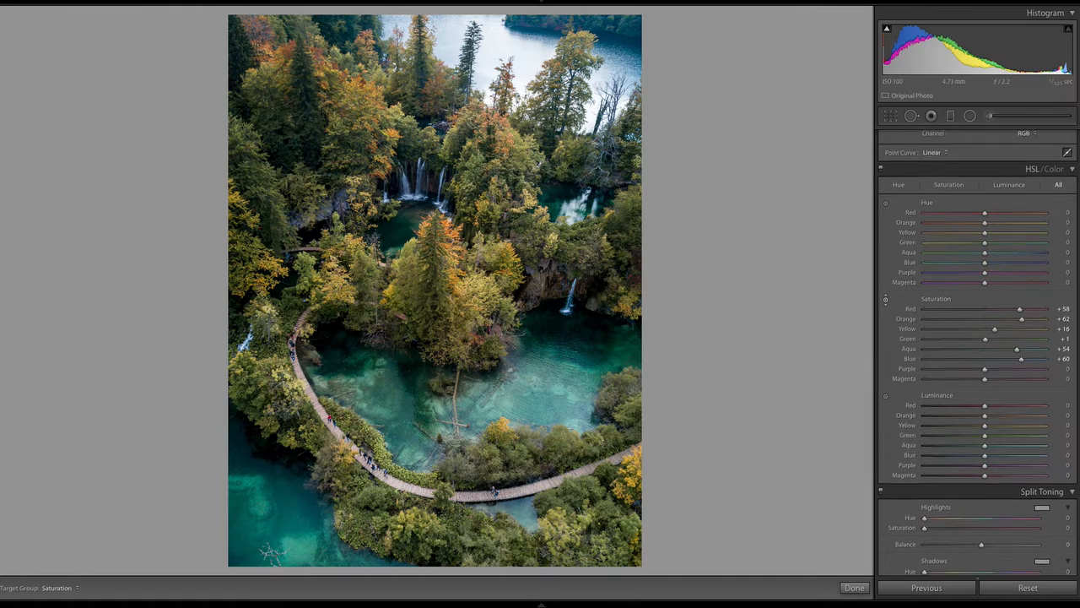
scroll(1075, 347, down, 6)
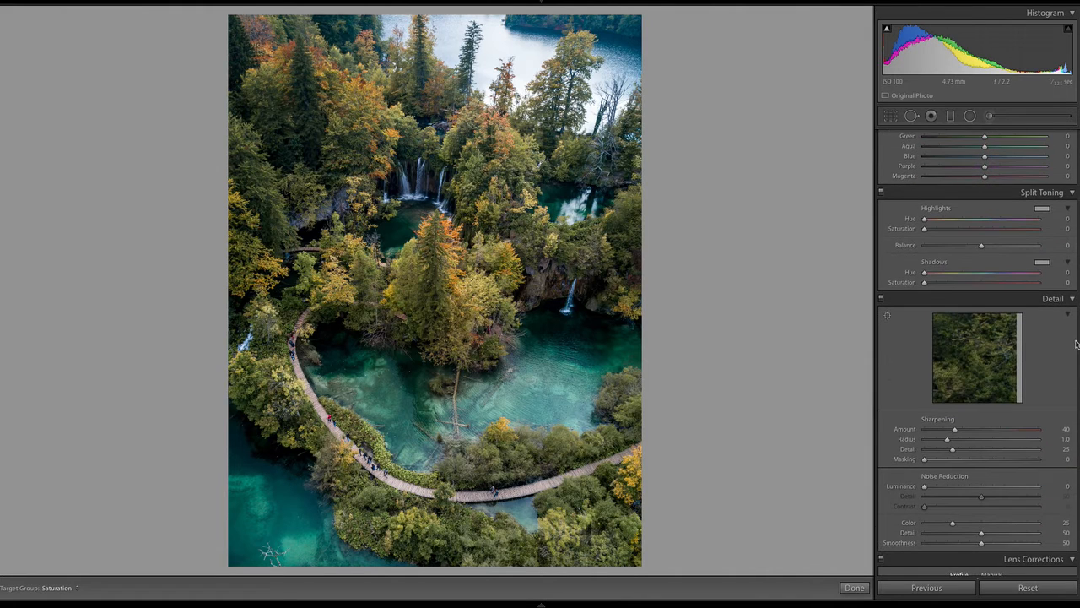
scroll(1075, 343, down, 10)
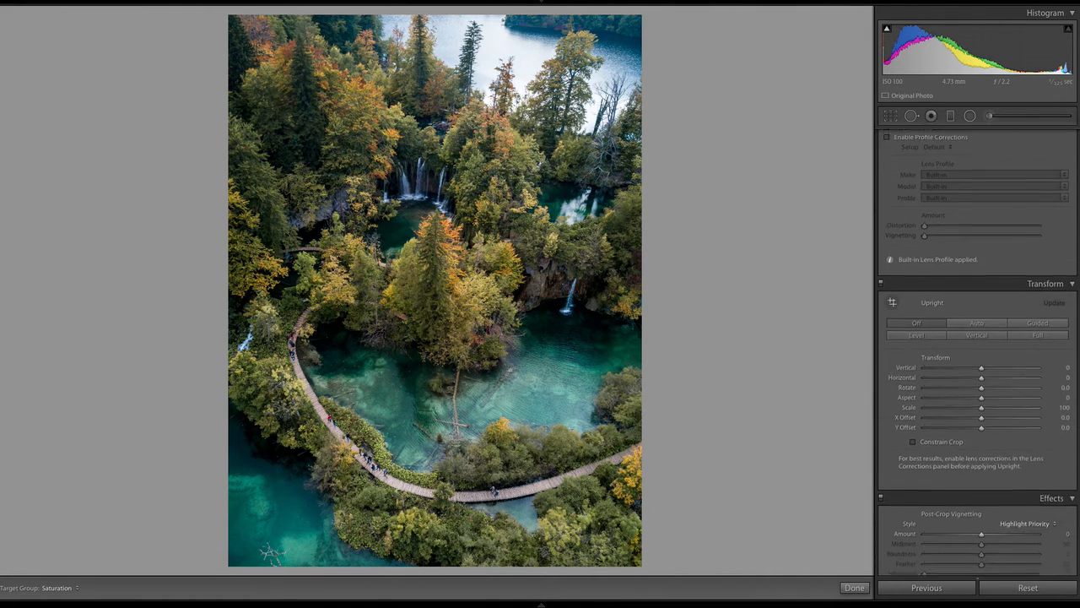
scroll(977, 353, up, 3)
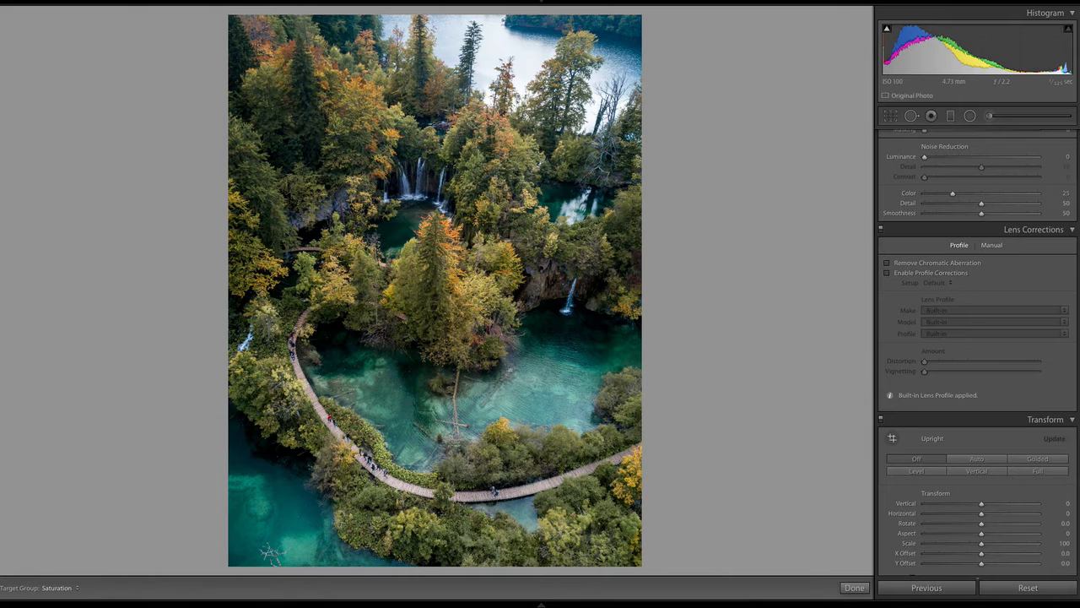
scroll(977, 348, down, 3)
scroll(979, 350, down, 5)
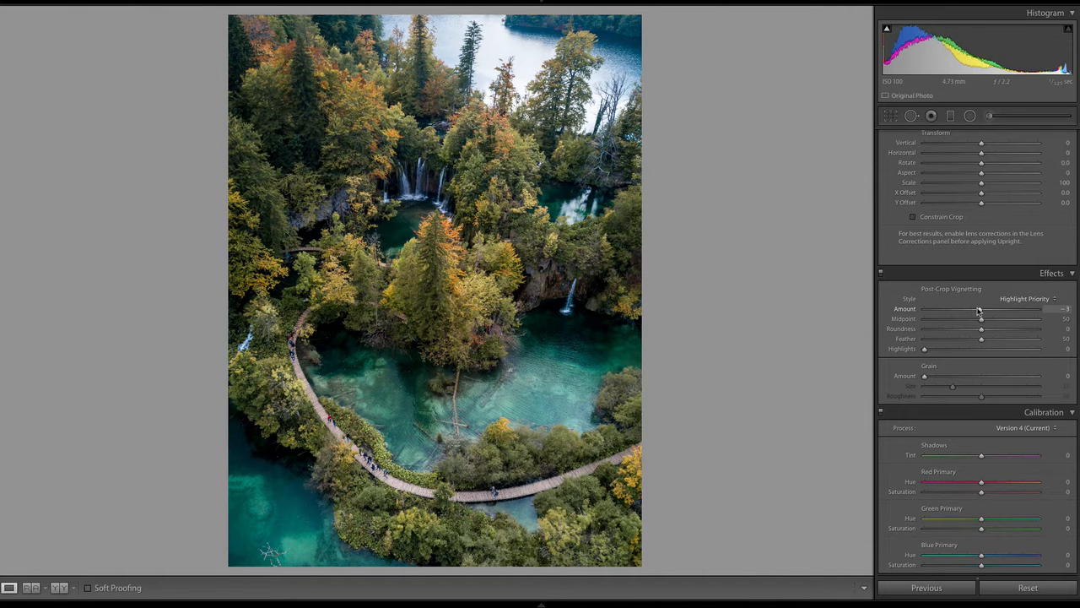
drag(979, 311, 964, 312)
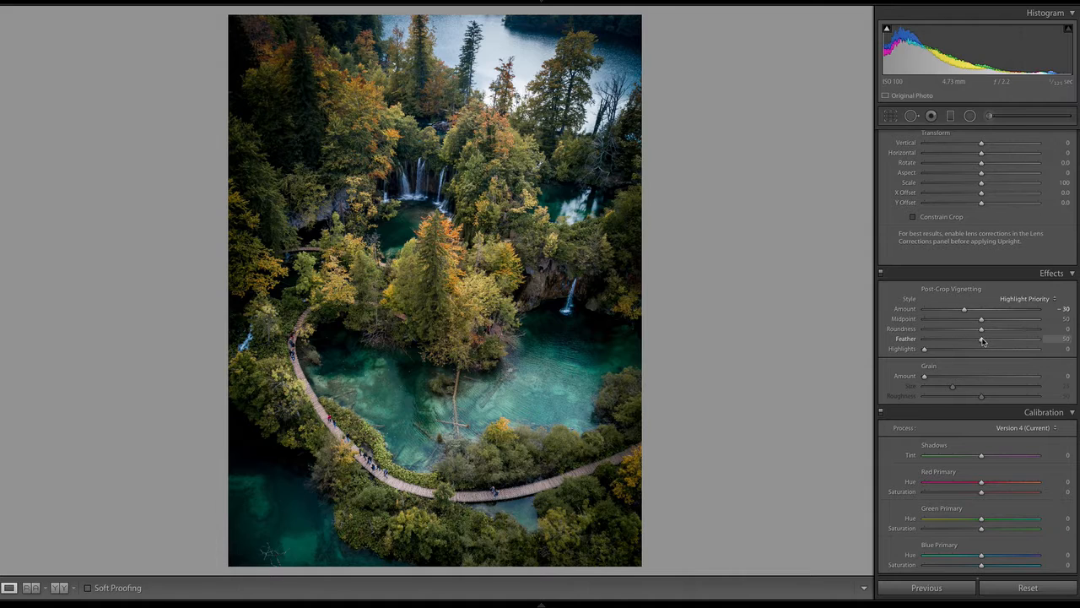
drag(981, 338, 1050, 347)
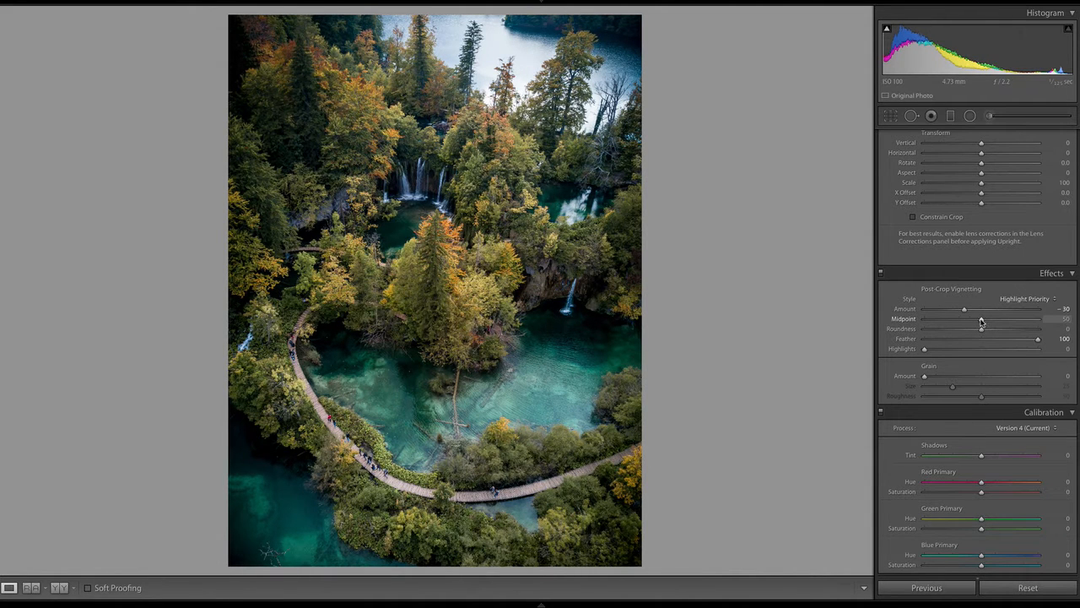
mouse_move(981, 320)
mouse_down()
mouse_move(954, 322)
mouse_move(968, 327)
mouse_move(955, 309)
mouse_move(969, 312)
mouse_move(944, 319)
mouse_move(967, 314)
mouse_up()
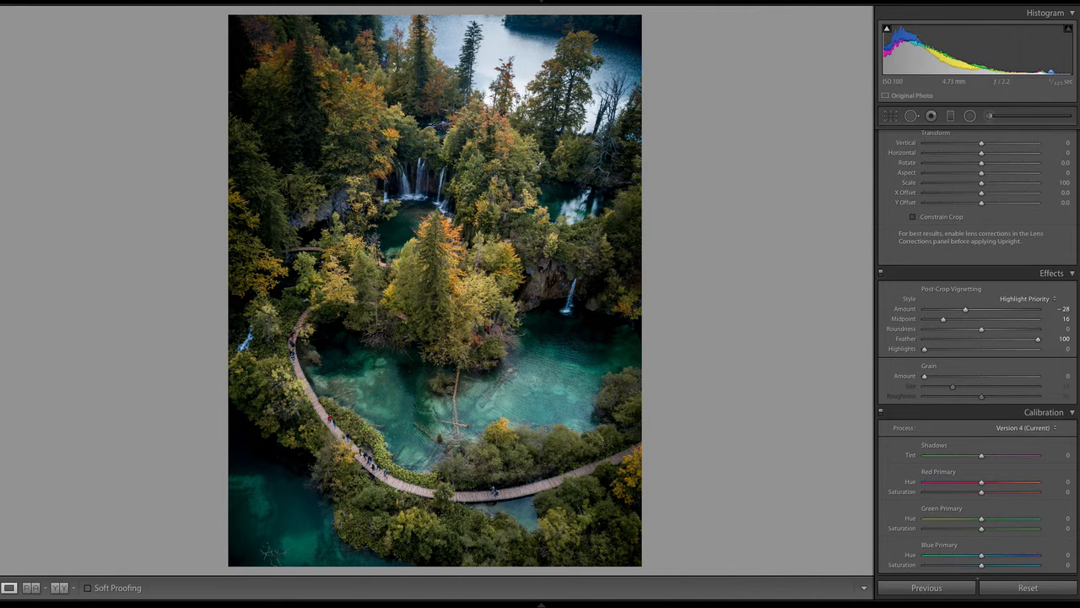
Draw a diagonal graduated filter over the photo's upper-left part, fading out just past the upper waterfalls
scroll(979, 352, up, 10)
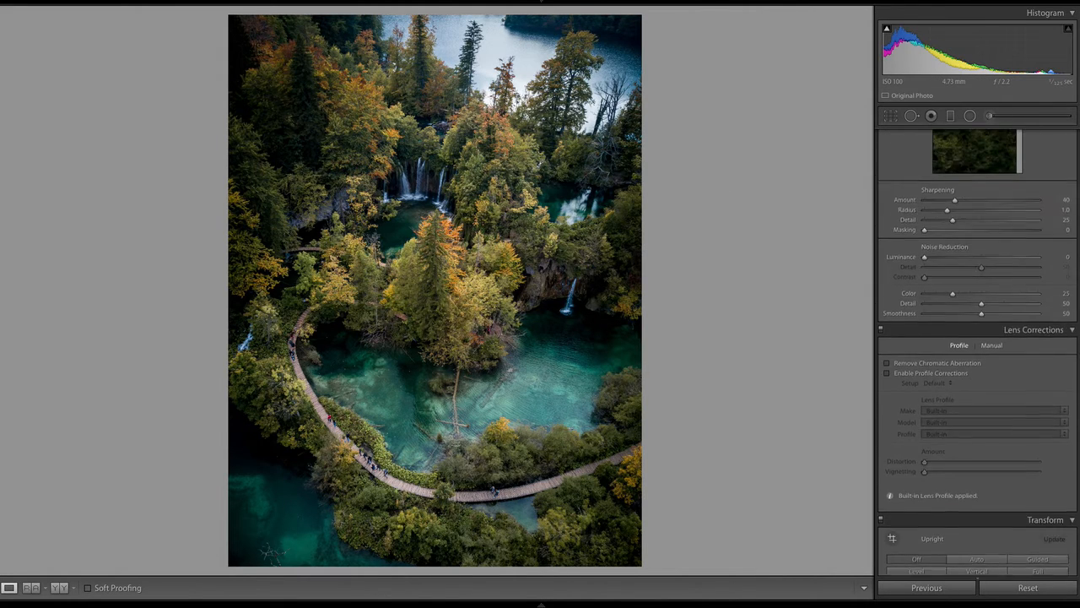
scroll(978, 352, up, 2)
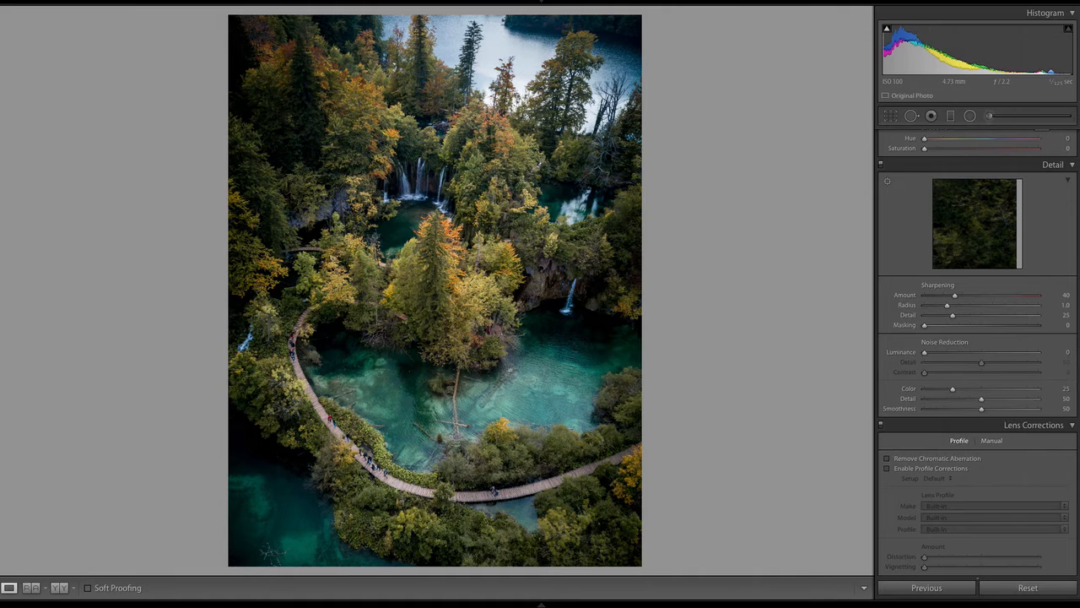
scroll(978, 352, up, 10)
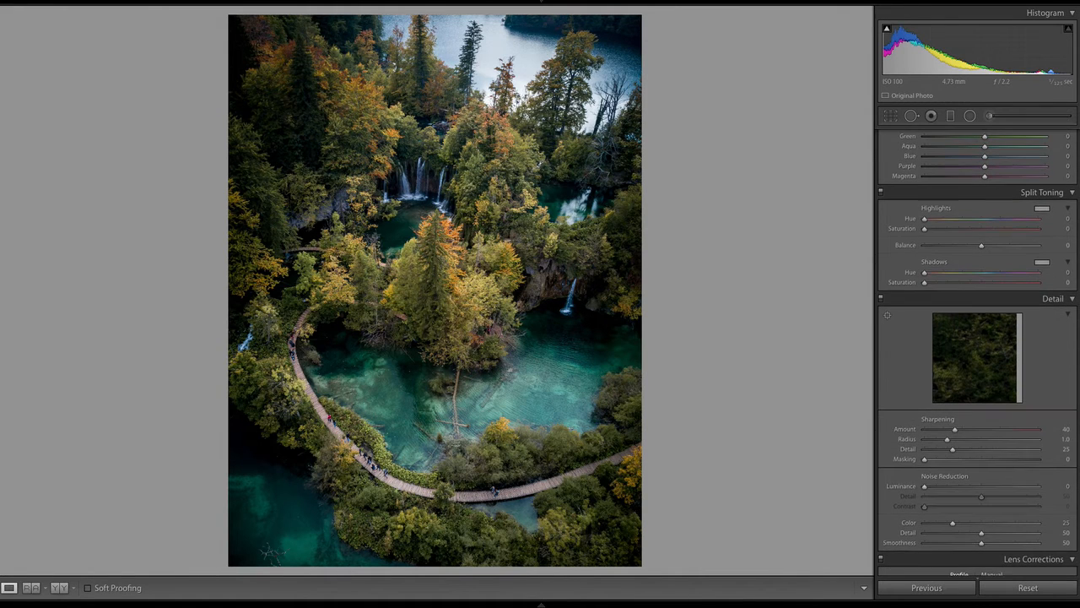
scroll(978, 352, up, 1)
scroll(979, 352, up, 1)
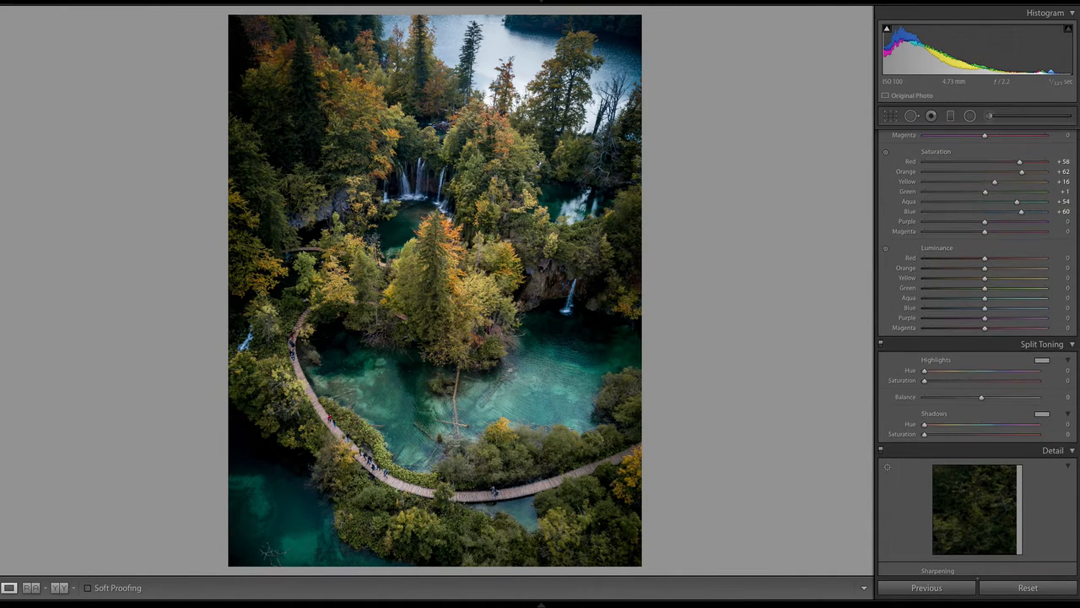
scroll(979, 352, up, 1)
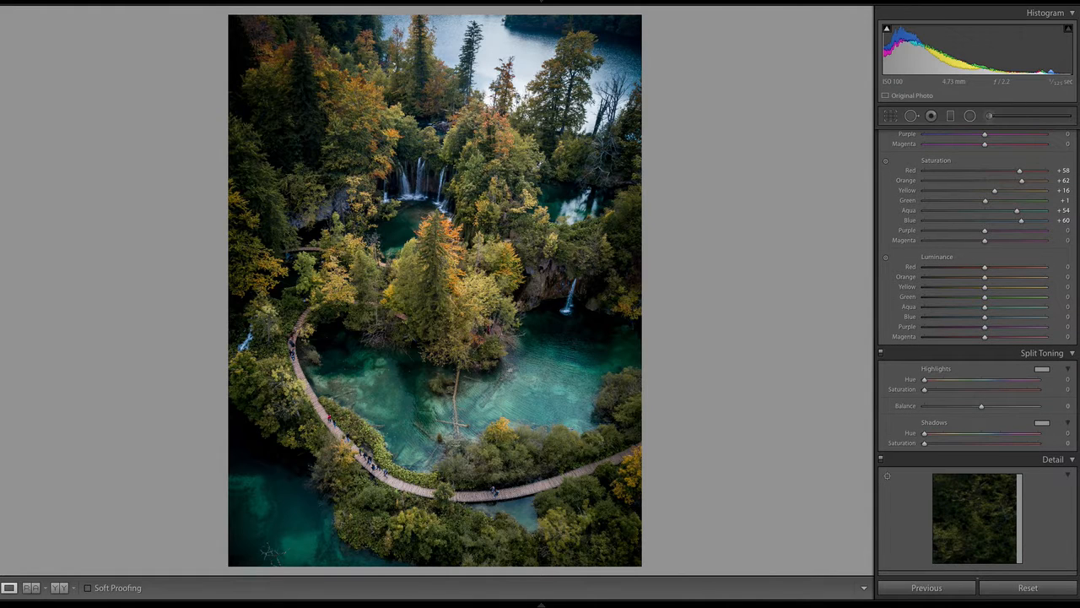
scroll(978, 352, up, 6)
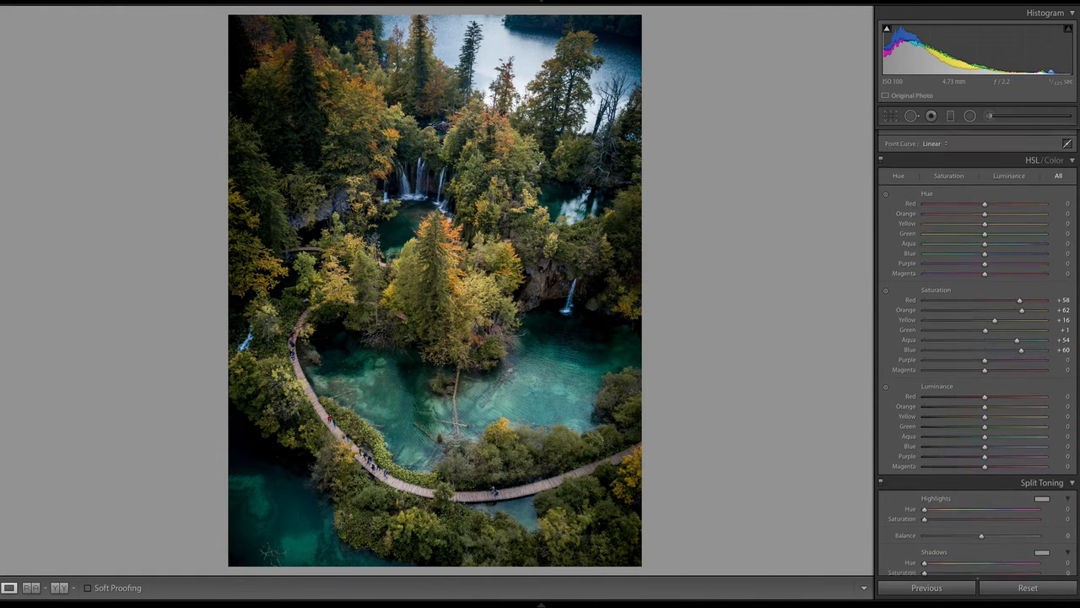
scroll(978, 352, up, 15)
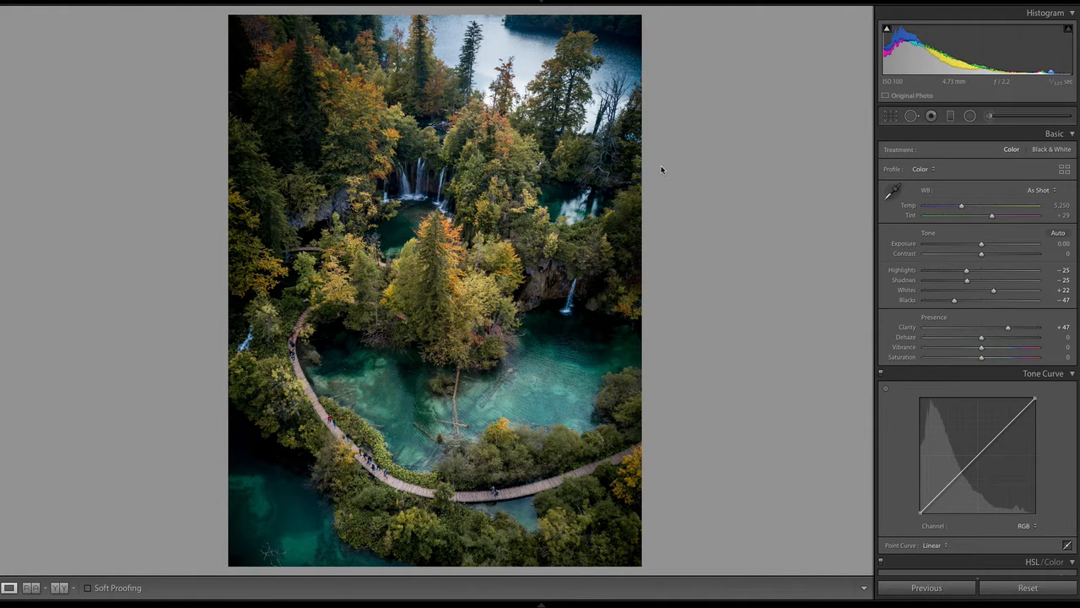
click(951, 116)
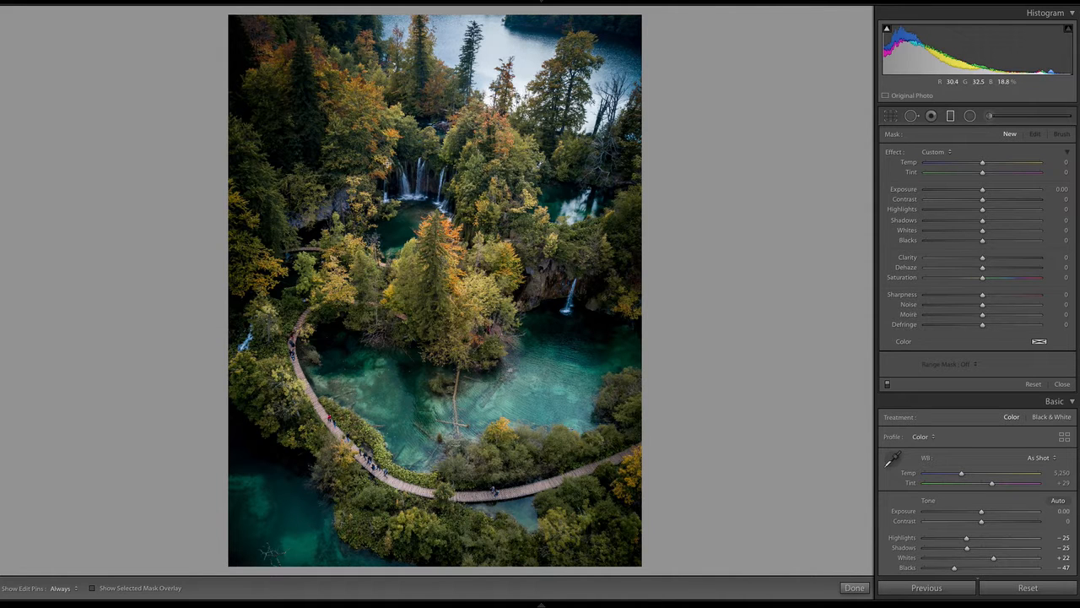
mouse_move(389, 121)
mouse_down()
mouse_move(434, 209)
mouse_move(447, 211)
mouse_up()
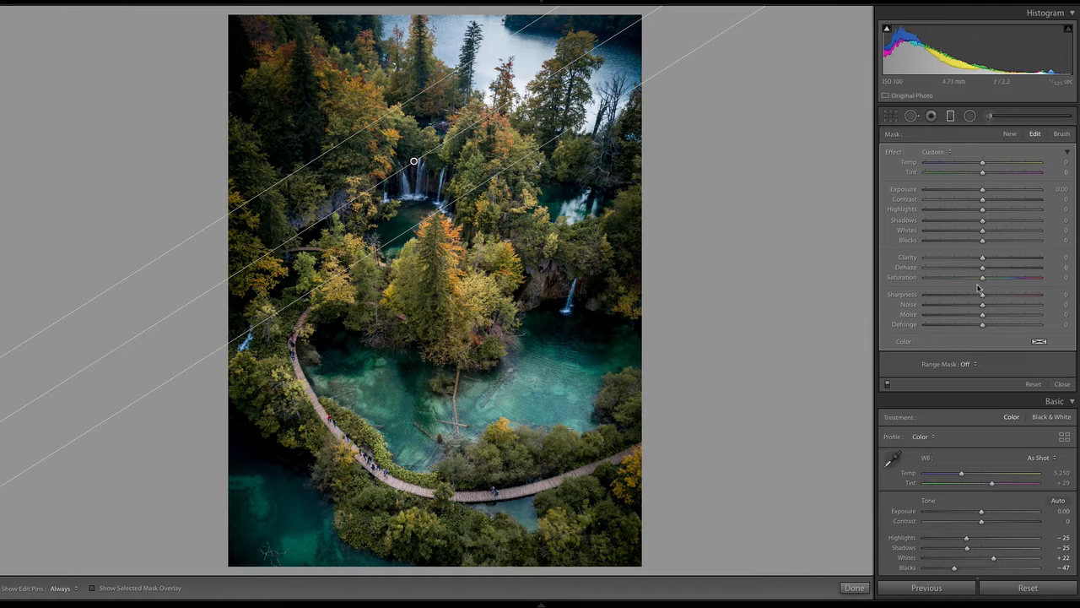
Blur the graduated filter's area by setting its Sharpness to -100 and Clarity to -30
drag(956, 292, 855, 274)
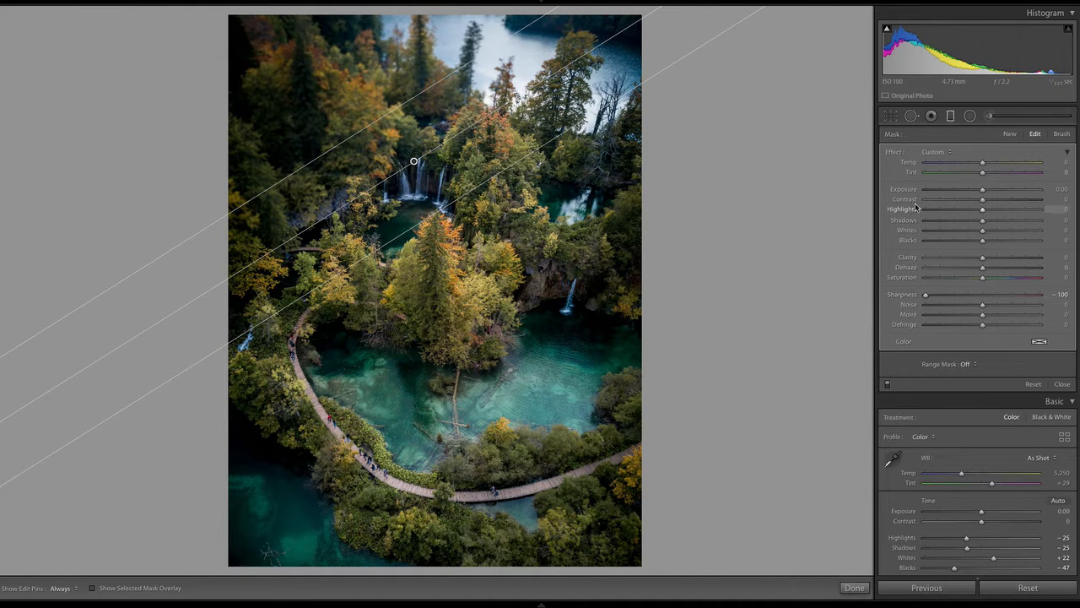
drag(982, 258, 955, 263)
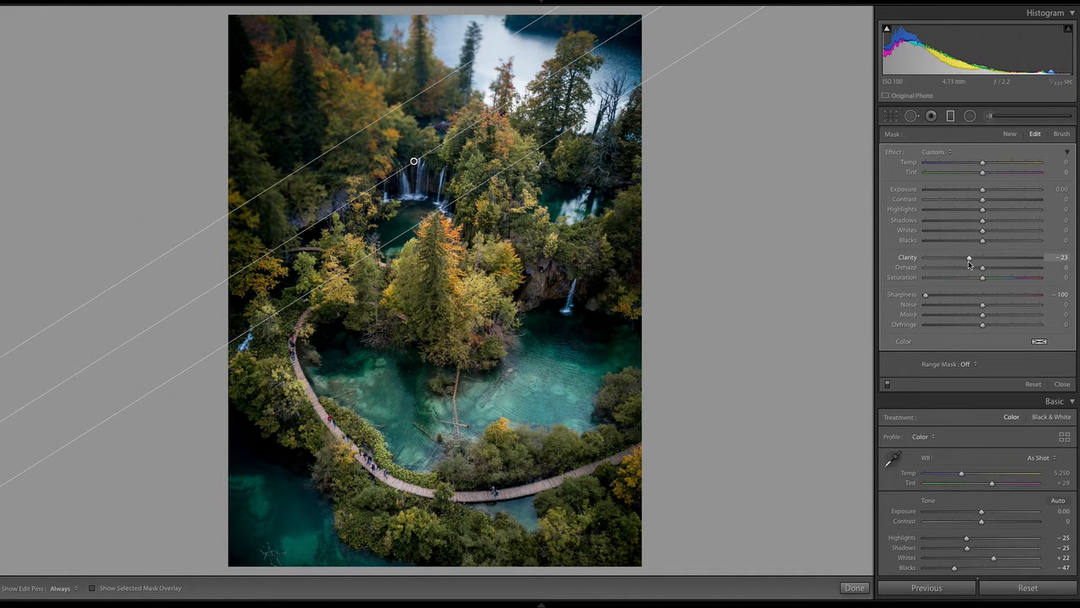
drag(970, 262, 967, 264)
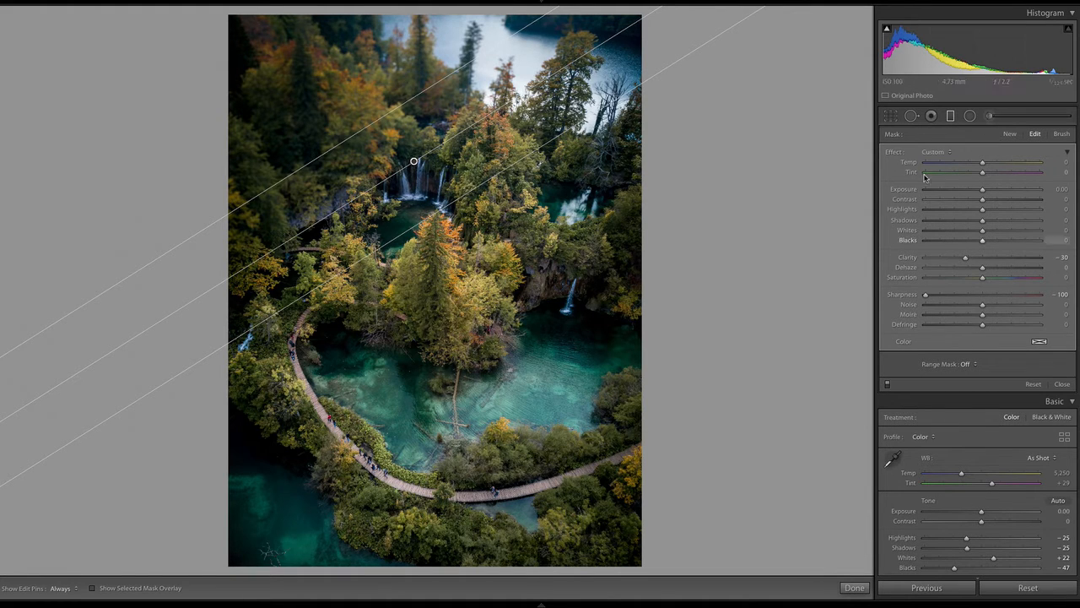
Add two more diagonal graduated filters with the same blur settings, one from the photo's lower-right area and one from its upper-left area
drag(533, 457, 422, 315)
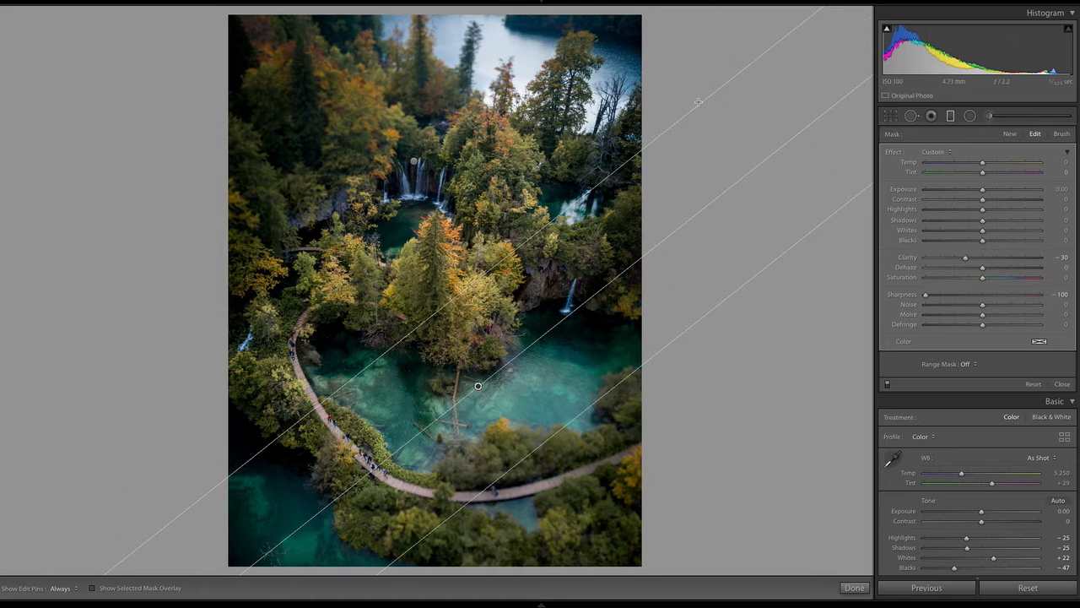
drag(341, 101, 454, 251)
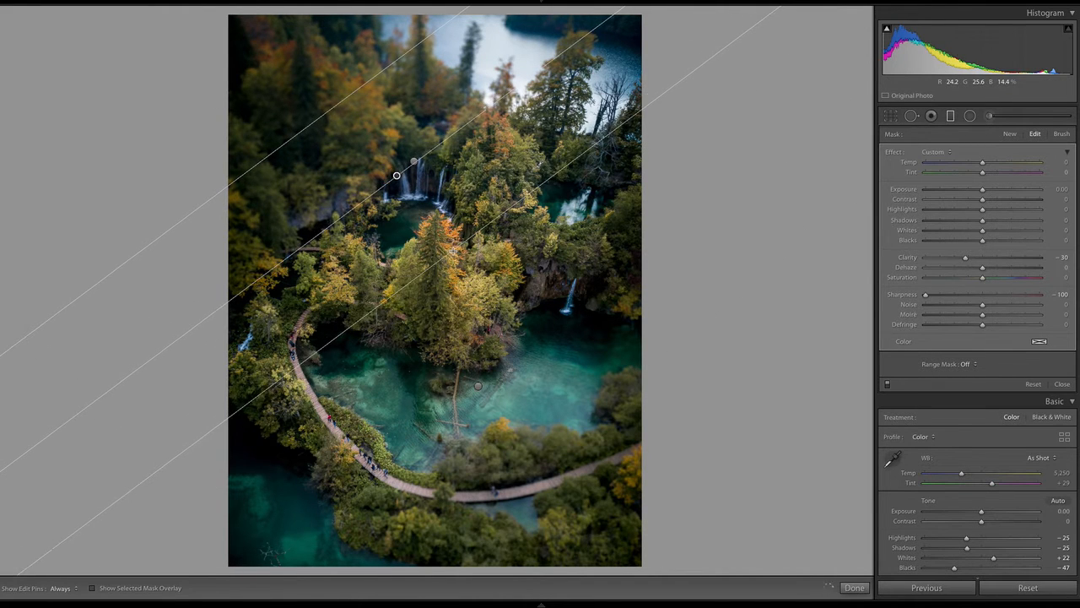
Add another blurring graduated filter from the lower-right area, and delete the extra one tried in the upper-left area
drag(547, 446, 424, 308)
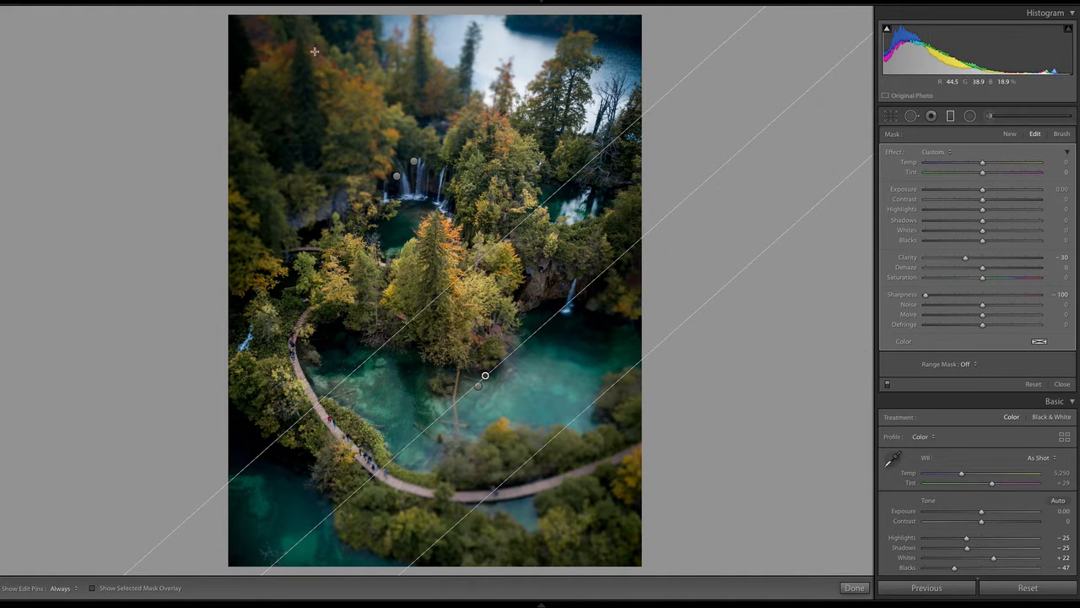
drag(314, 52, 459, 251)
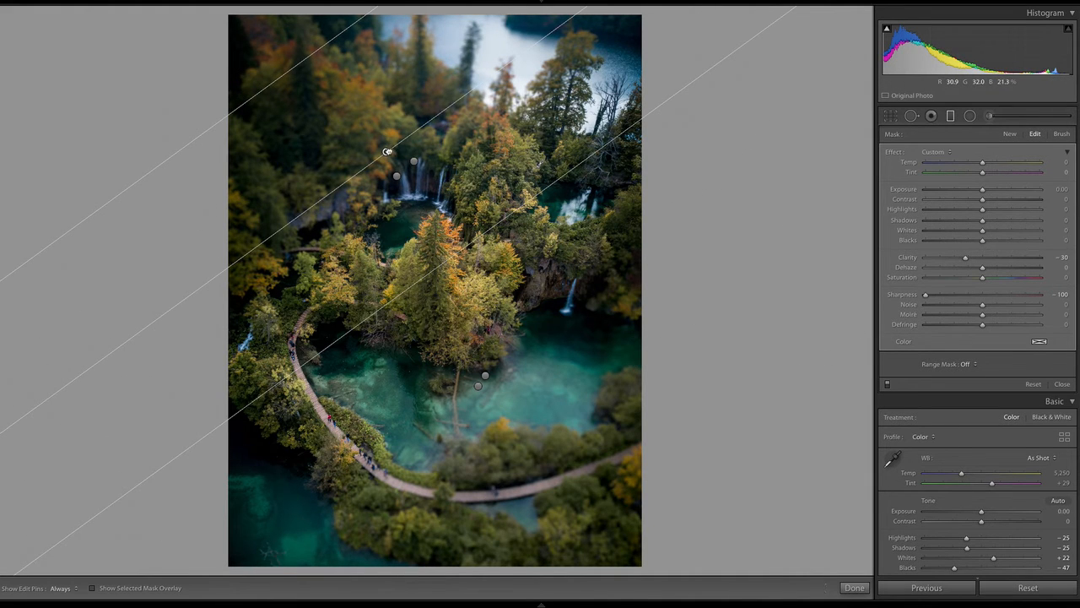
key(BackSpace)
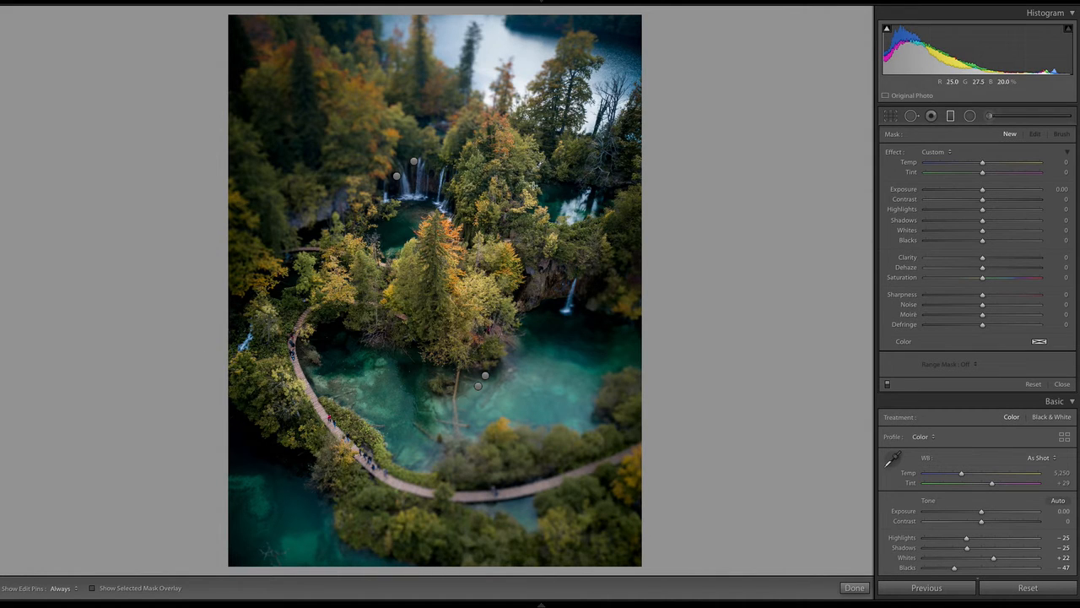
Rotate the two upper-left graduated filters to a shallower diagonal across the waterfalls
click(414, 160)
drag(531, 94, 557, 123)
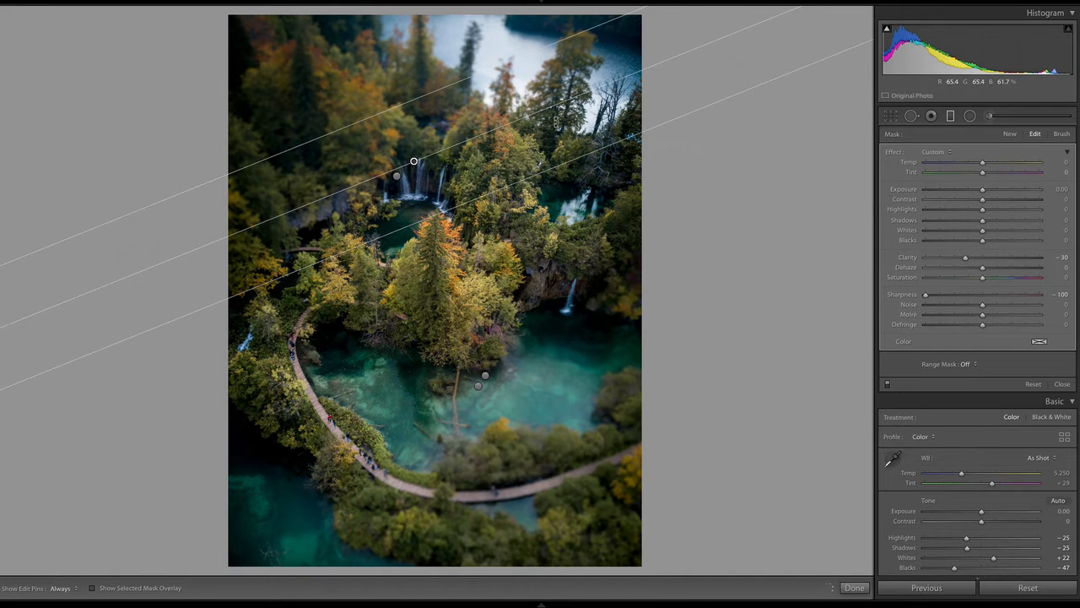
click(397, 175)
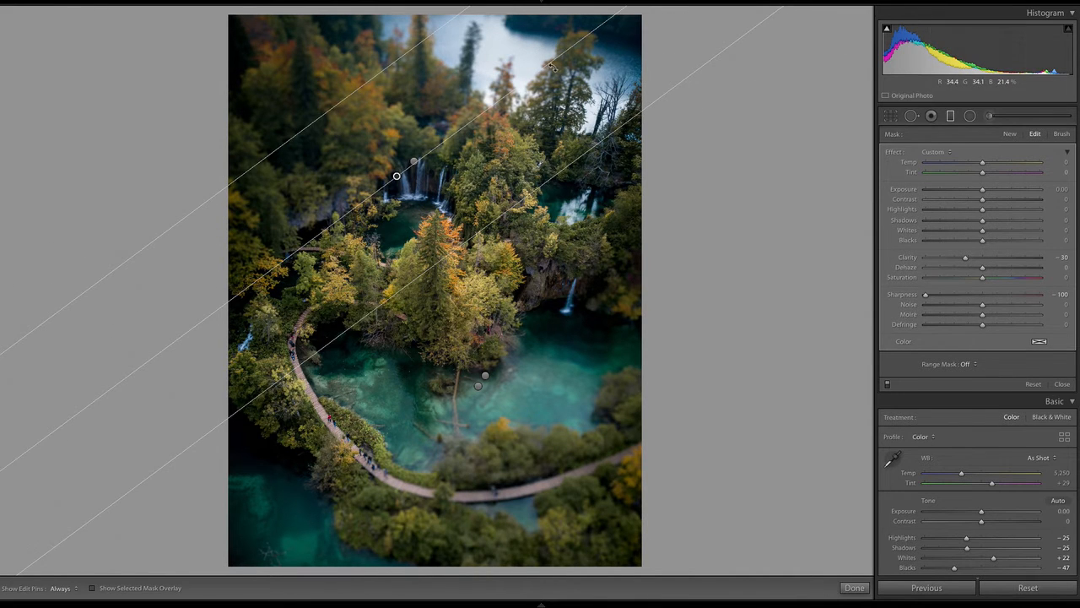
drag(551, 66, 571, 102)
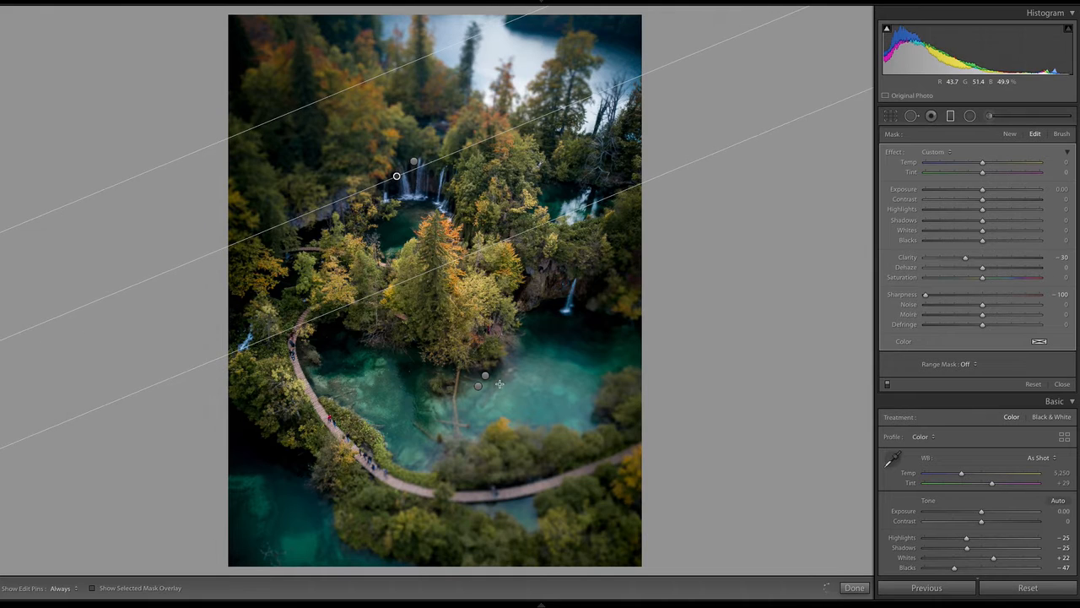
Rotate the two lower-right graduated filters to a shallower diagonal matching the upper ones
click(485, 376)
mouse_move(628, 276)
mouse_down()
mouse_move(648, 292)
mouse_move(628, 296)
mouse_up()
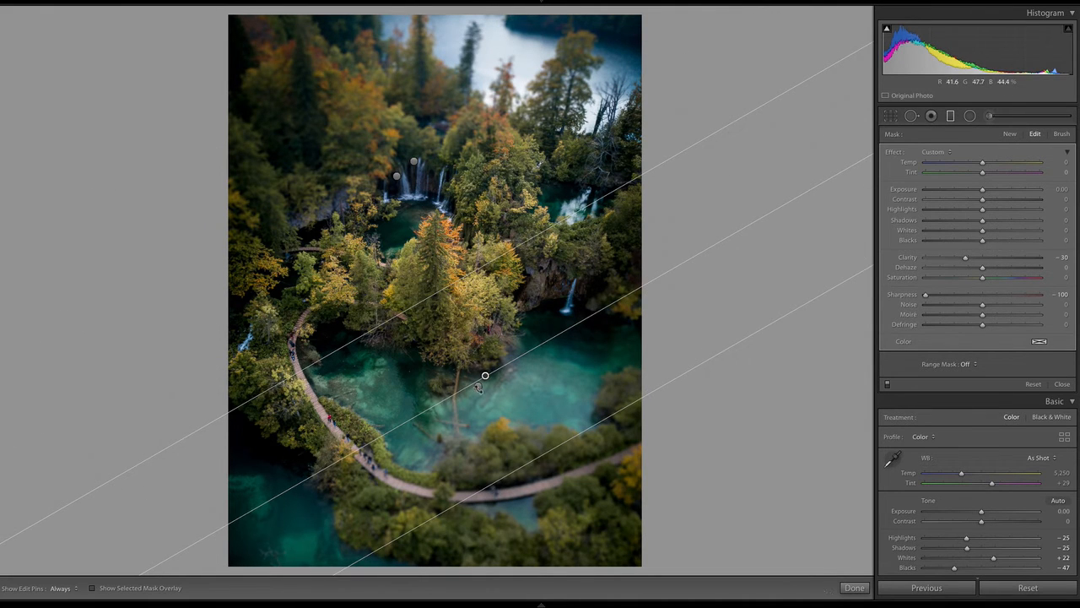
drag(486, 376, 479, 386)
drag(584, 315, 604, 334)
Try moving both lower-right graduated filters up over the central trees
drag(479, 385, 479, 405)
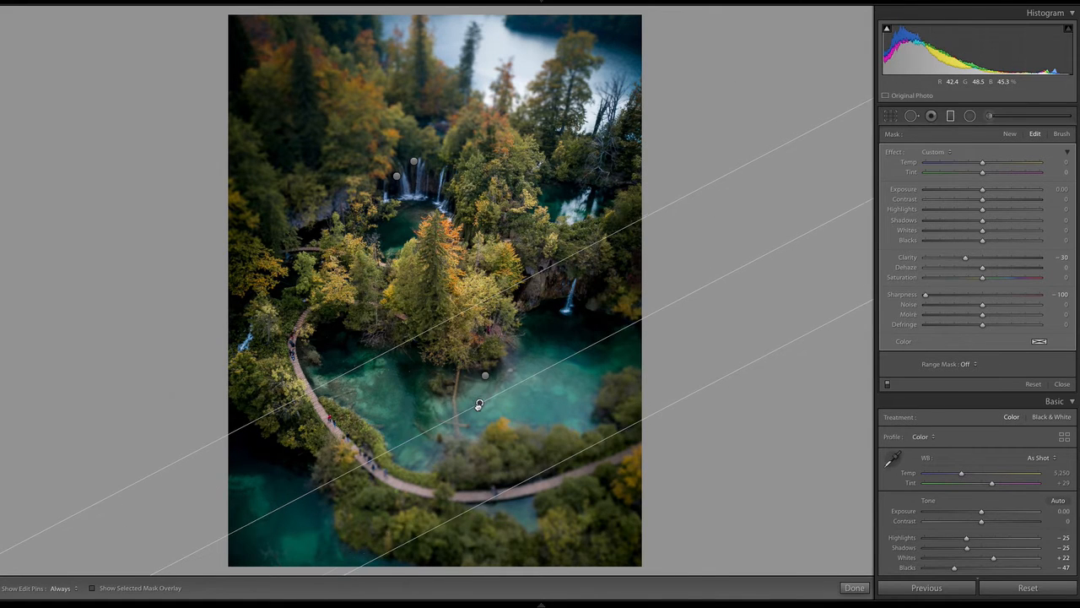
drag(434, 335, 435, 321)
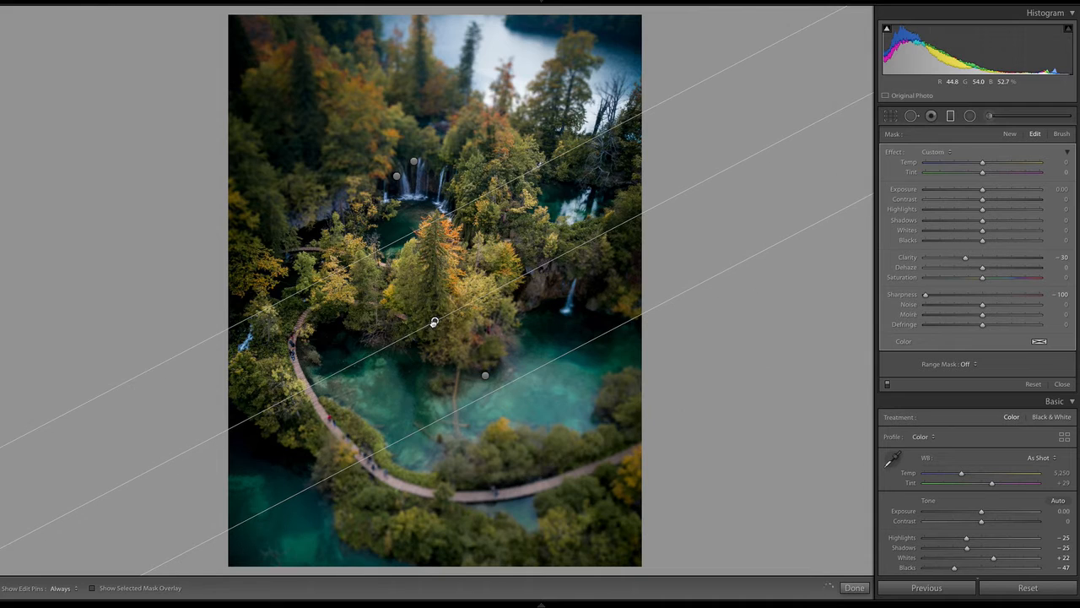
click(485, 376)
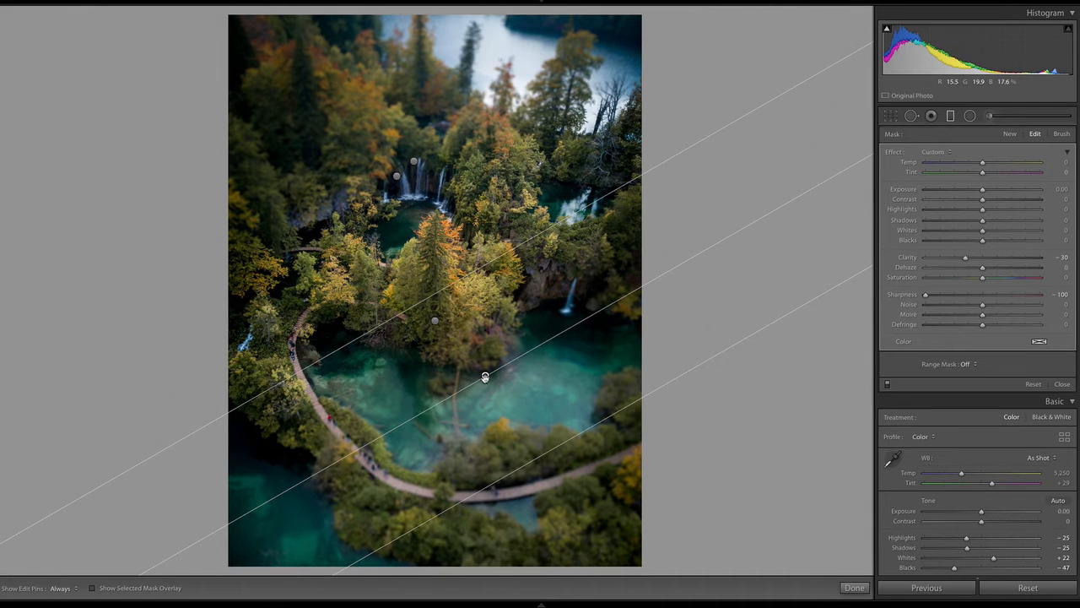
drag(485, 376, 464, 308)
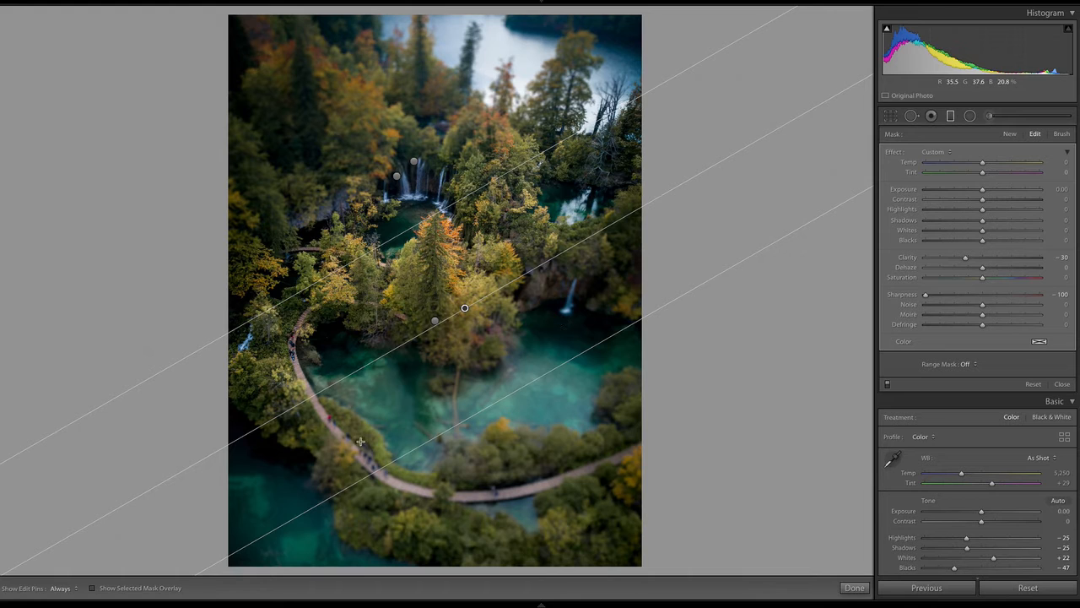
Move both lower graduated filters down over the lake so the central trees stay outside the strongest blur
drag(466, 311, 541, 402)
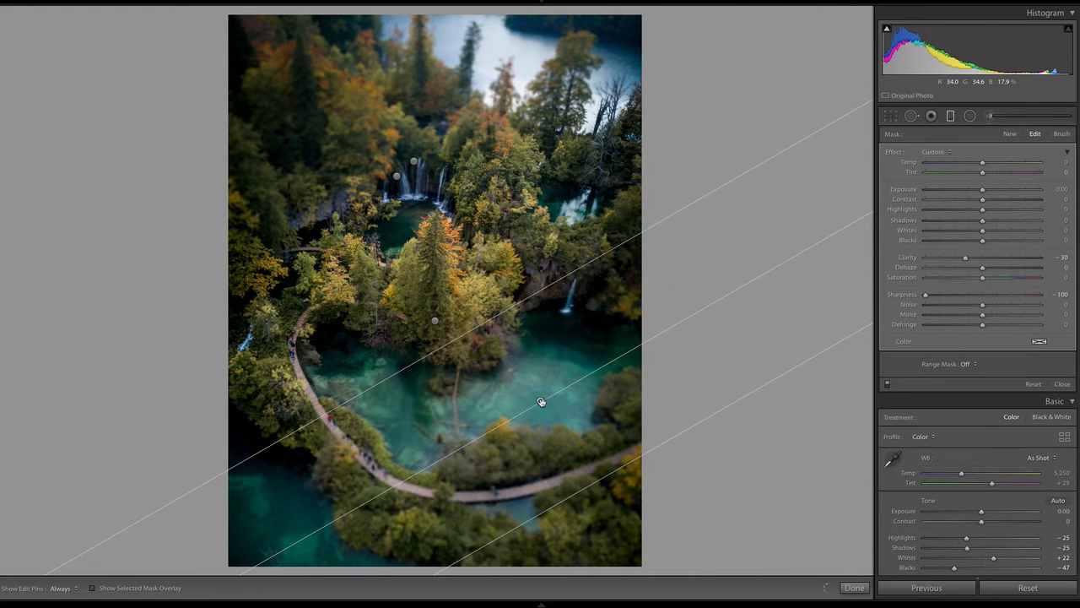
click(435, 320)
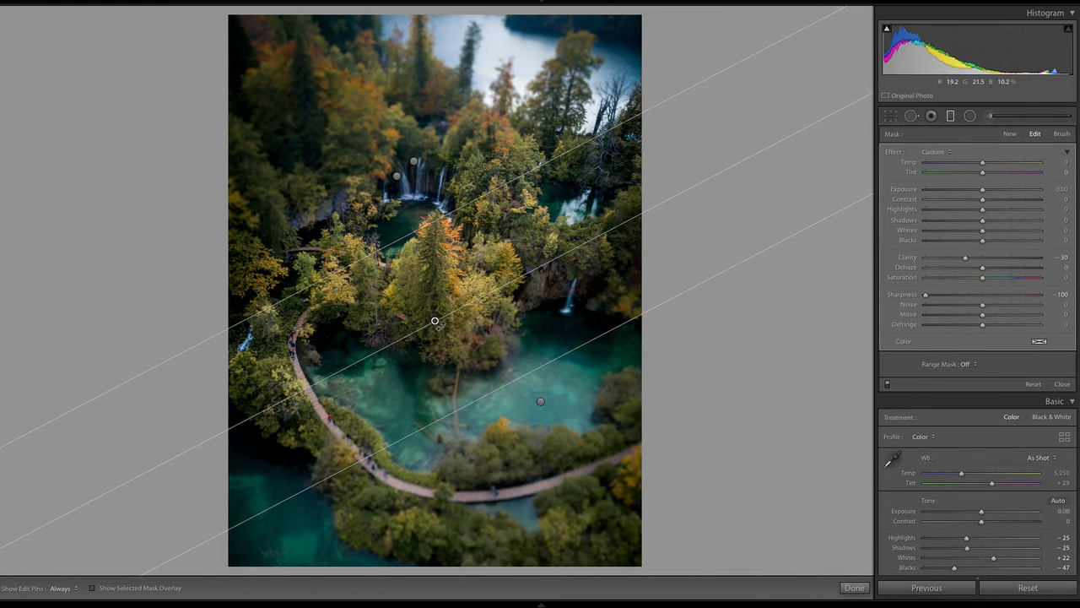
drag(441, 328, 480, 427)
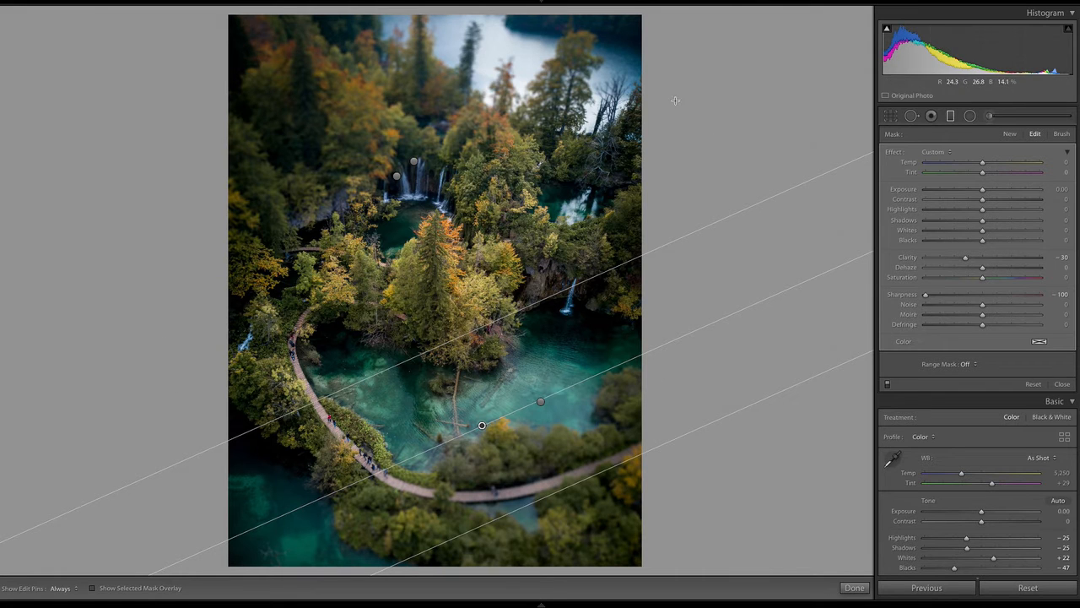
Finish editing the graduated filters and compare the edited photo with its unedited version
click(855, 587)
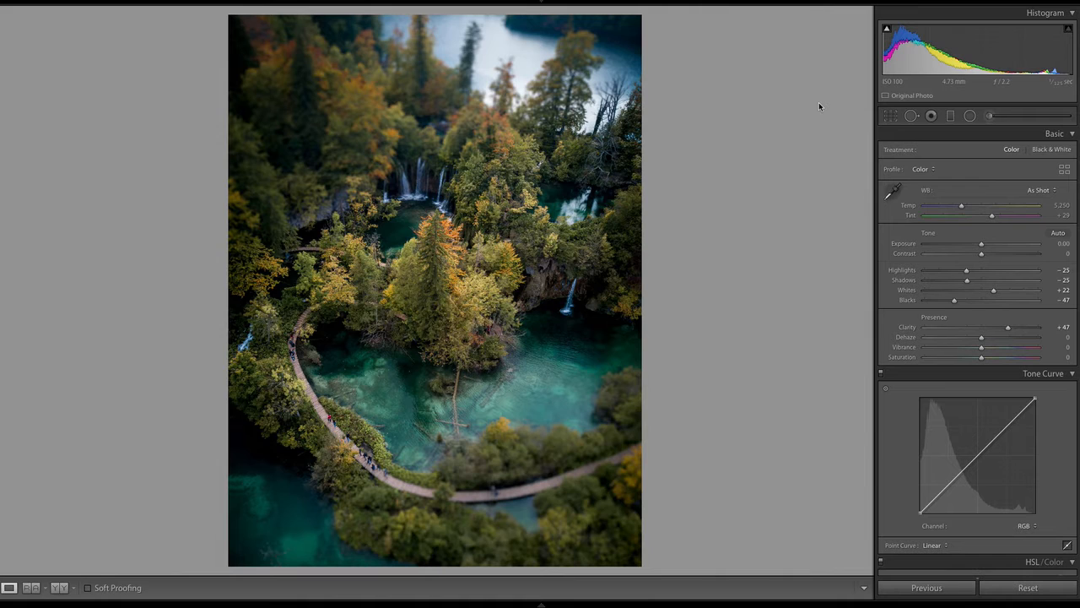
key(backslash)
key(backslash)
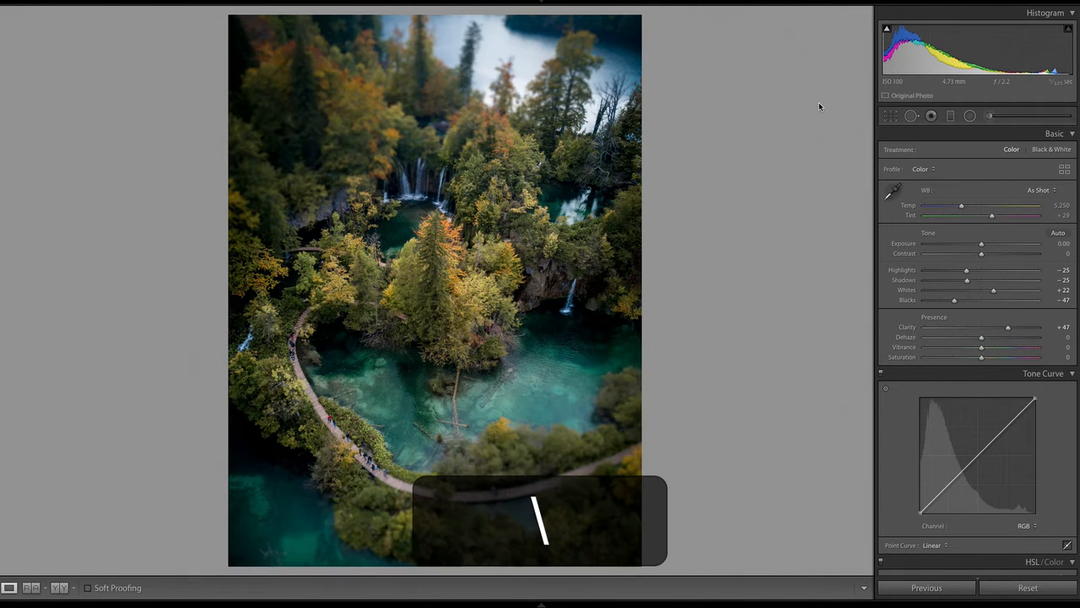
key(backslash)
key(backslash)
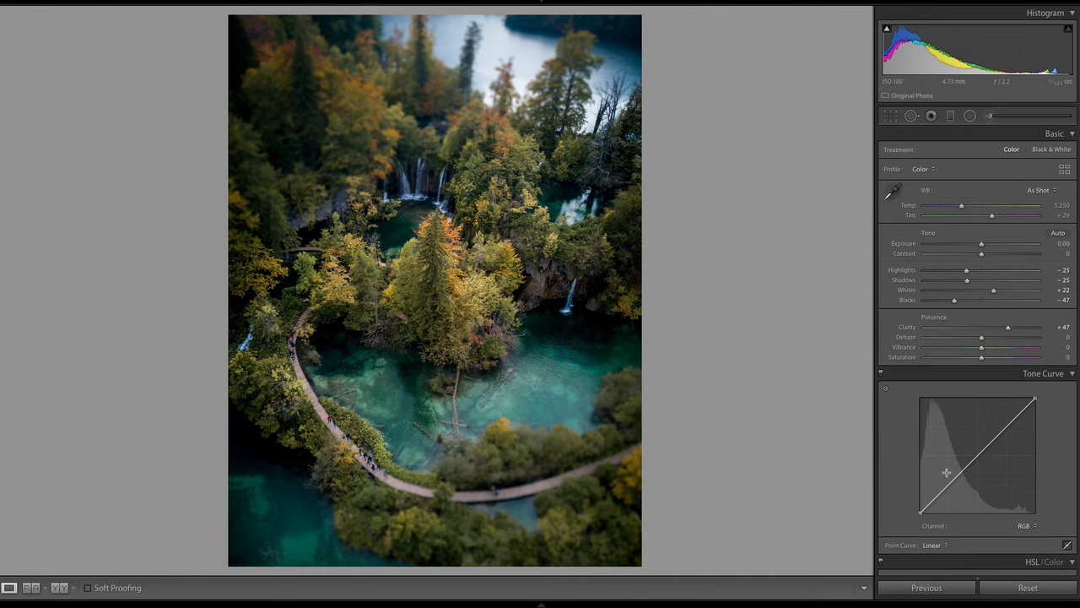
Shape the RGB tone curve into a gentle S with darker shadows and brighter midtones, and raise Vibrance to +24
drag(949, 486, 953, 488)
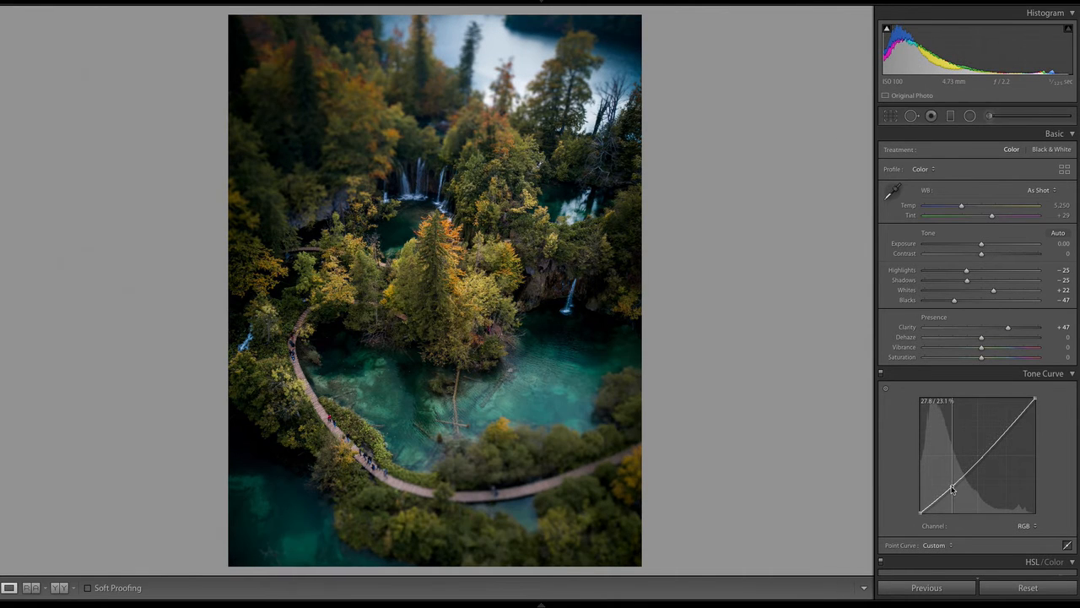
drag(987, 451, 987, 449)
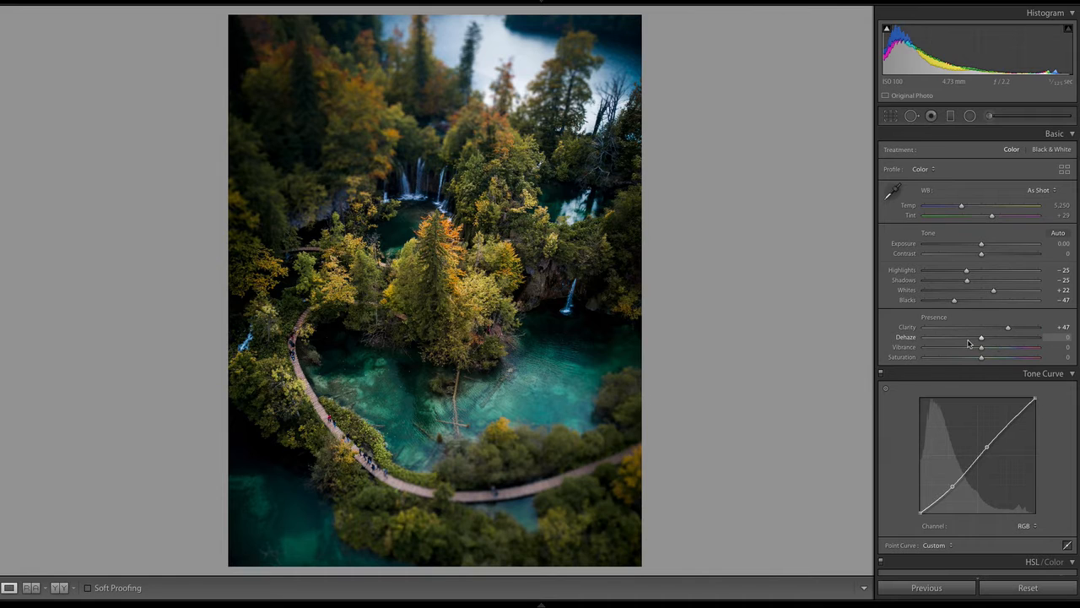
mouse_move(981, 357)
mouse_down()
mouse_move(1012, 353)
mouse_move(996, 348)
mouse_up()
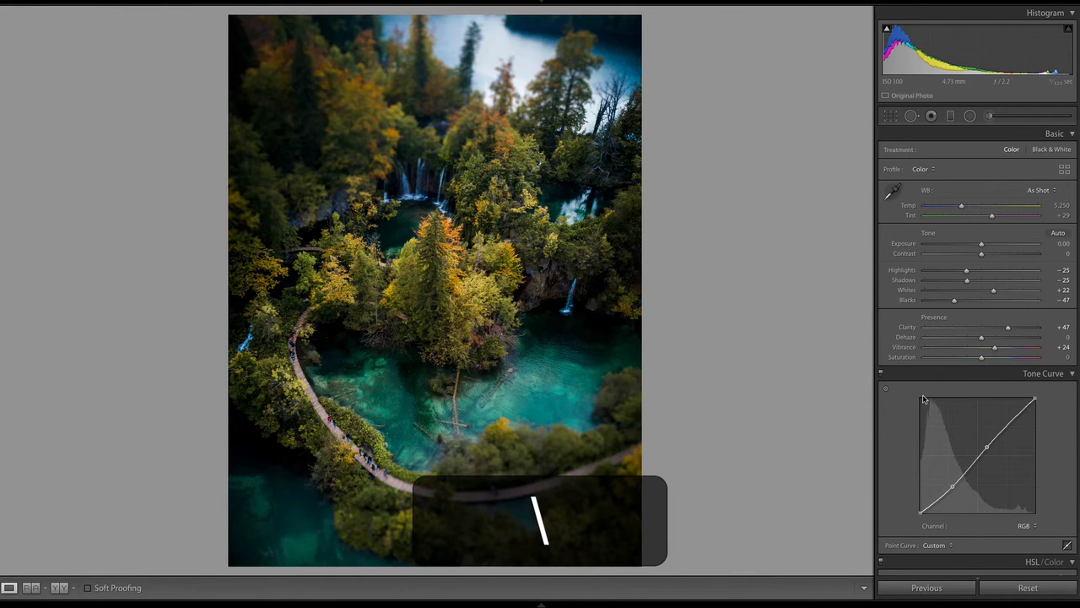
Compare the photo with its unedited version, and in Reference view with the neighbouring version of the same lake photo
key(backslash)
key(backslash)
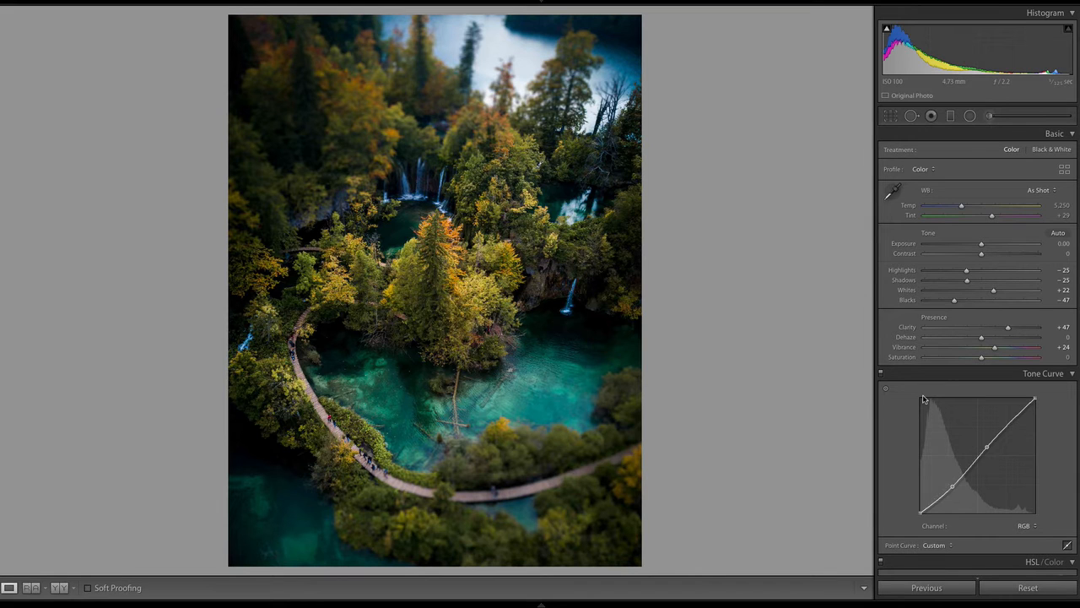
mouse_move(924, 601)
click(31, 587)
mouse_move(540, 605)
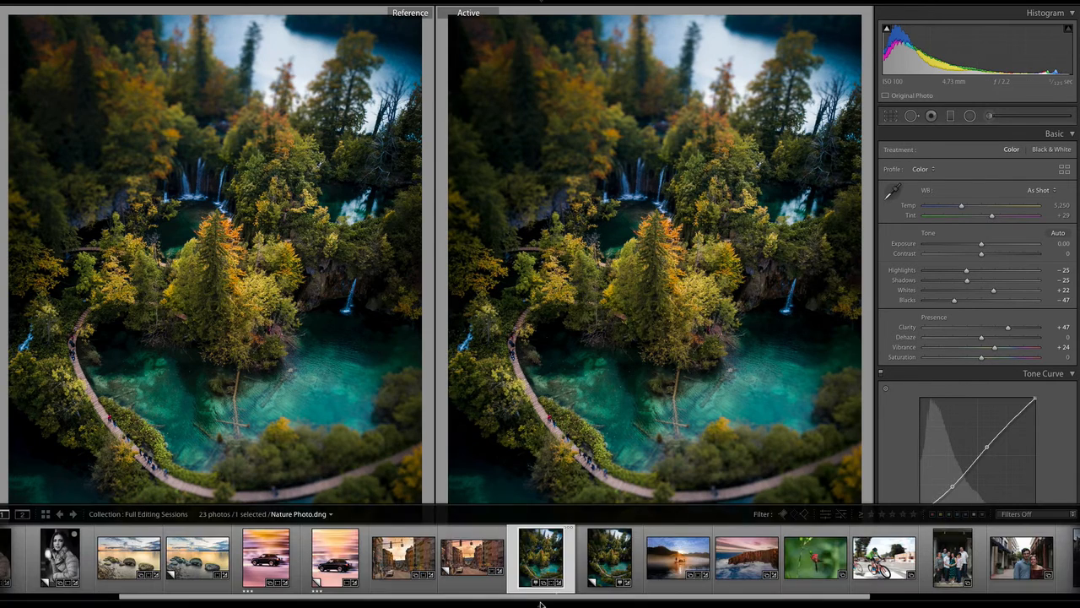
drag(611, 555, 277, 338)
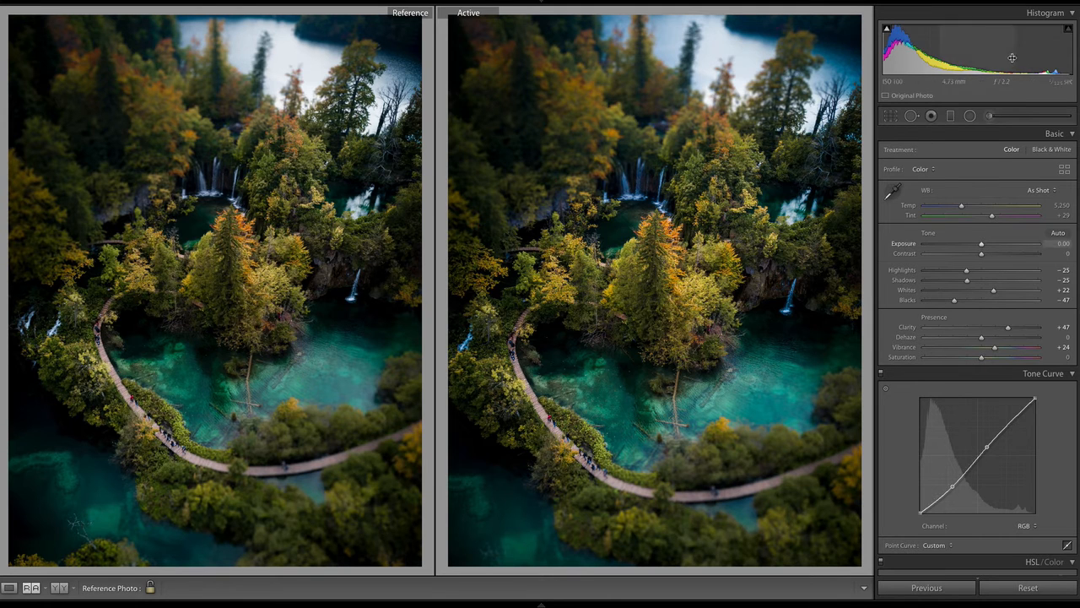
Expand the crop to the full original frame by setting its aspect to As Shot
click(893, 116)
click(640, 177)
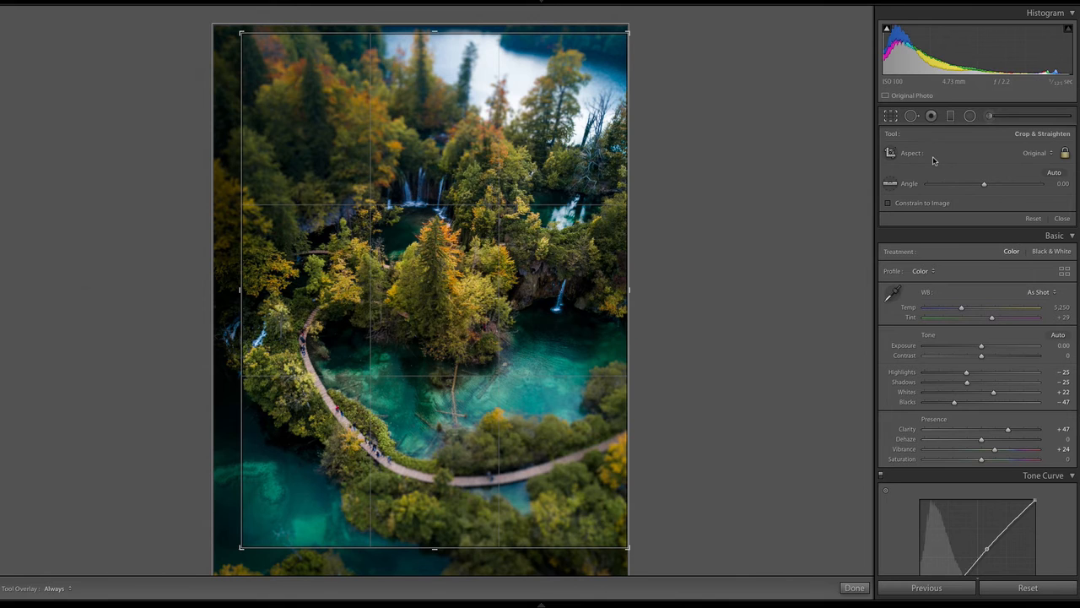
click(1038, 154)
click(1034, 144)
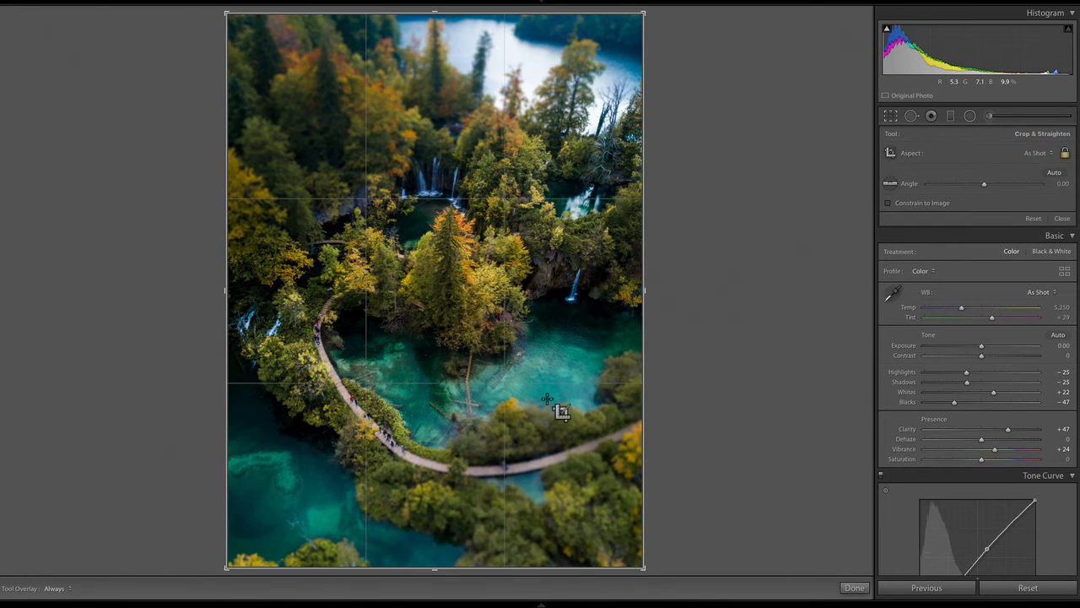
key(Return)
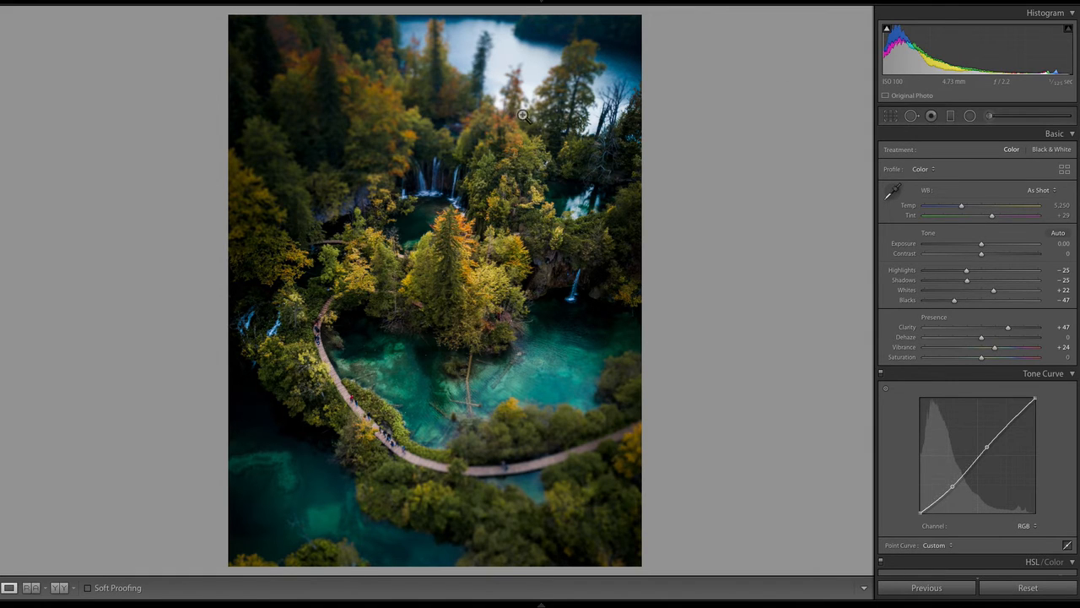
Shift both upper graduated filters slightly up and to the left, just above the waterfalls
click(949, 117)
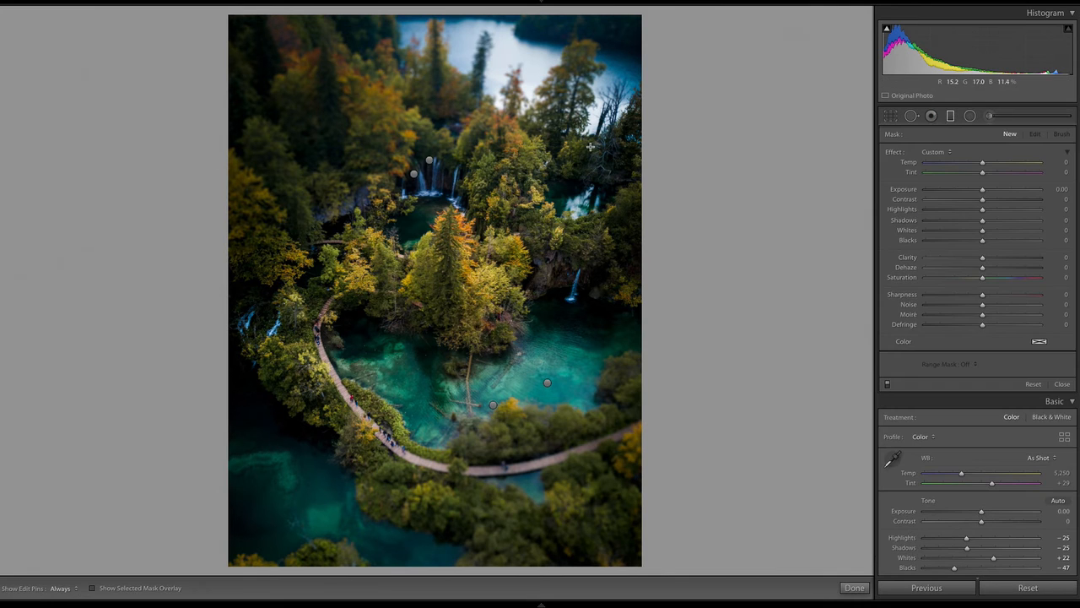
click(430, 160)
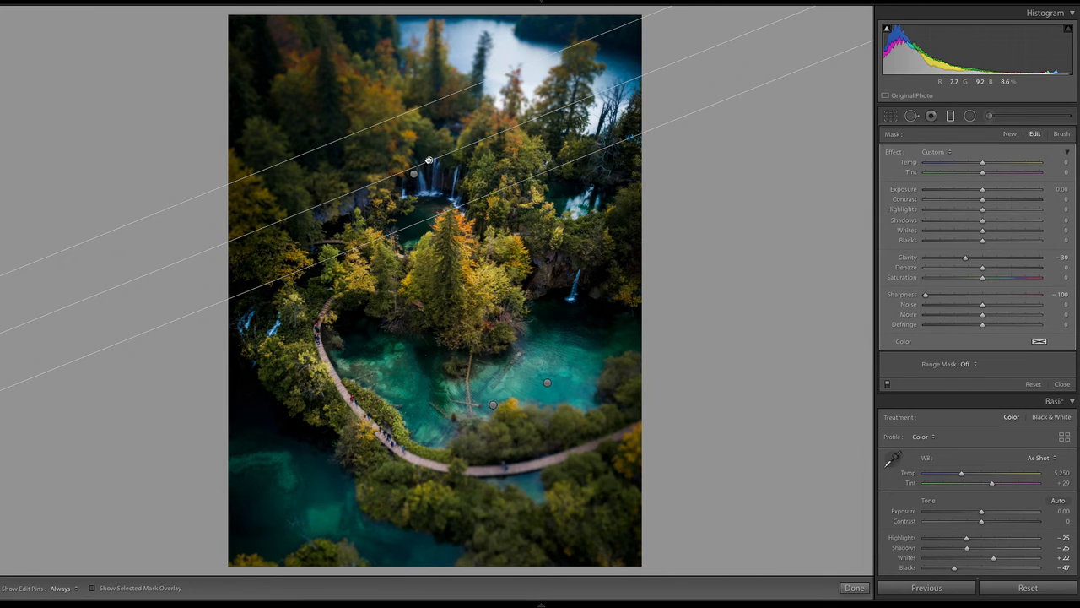
drag(424, 148, 392, 147)
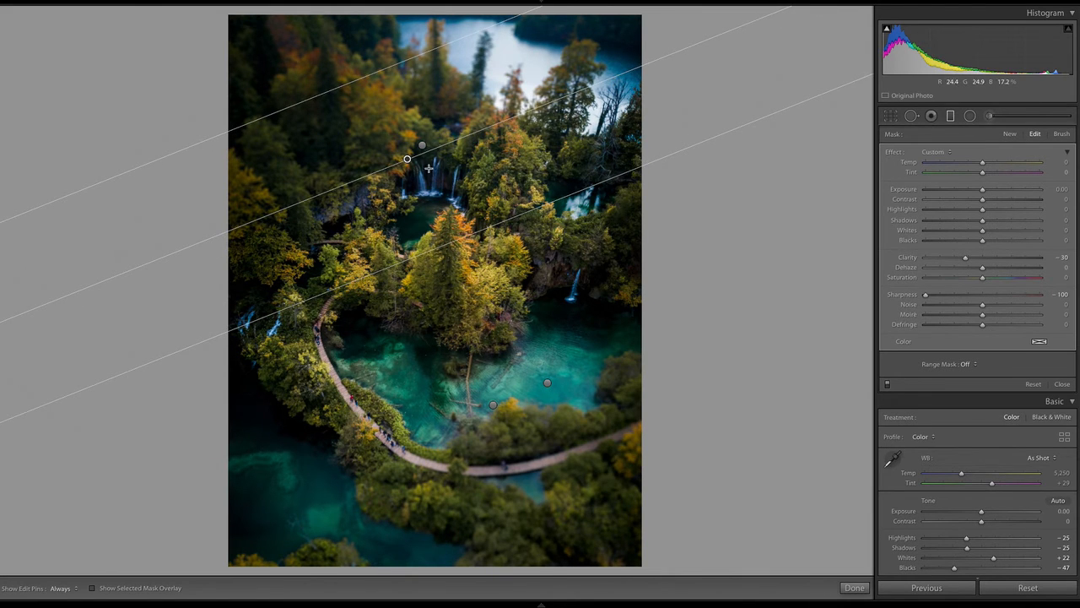
drag(427, 147, 423, 144)
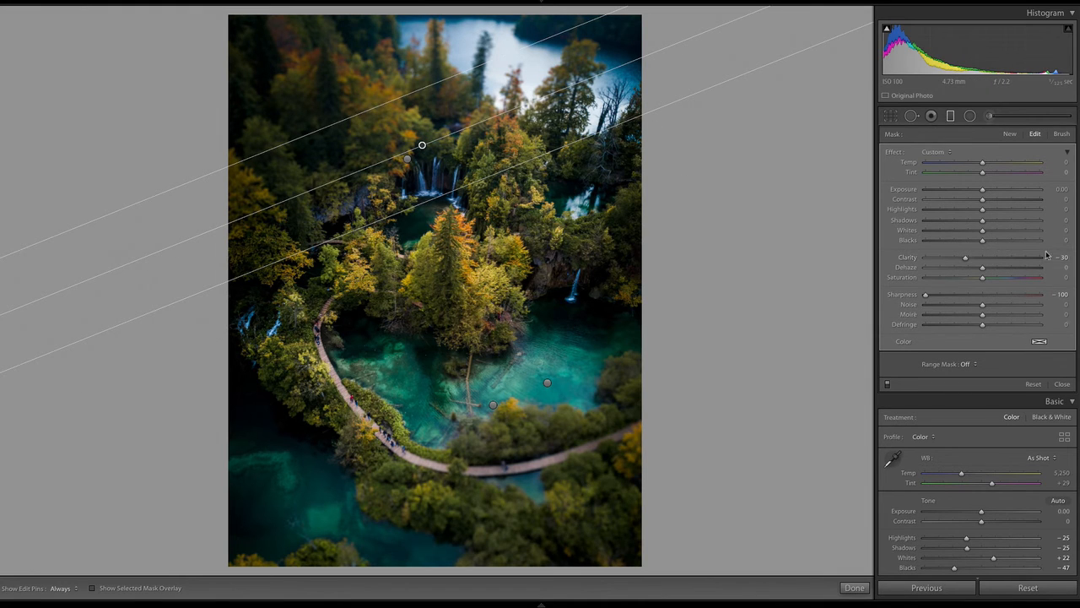
Set the upper graduated filter's mask brush to Density 100, hide the edit pins and finish the filter edits
click(1061, 134)
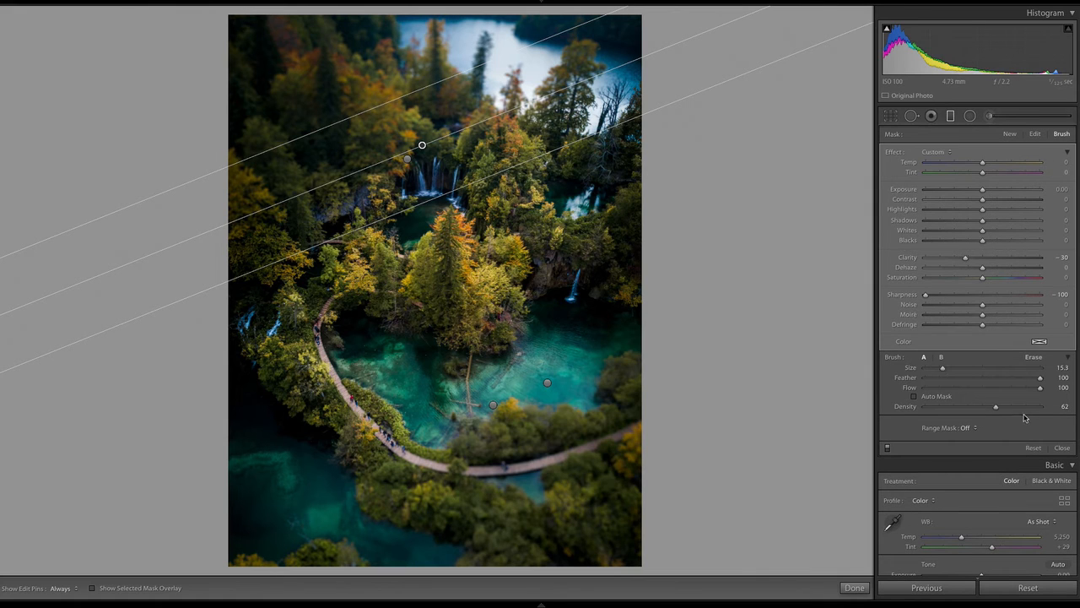
drag(1023, 406, 1059, 401)
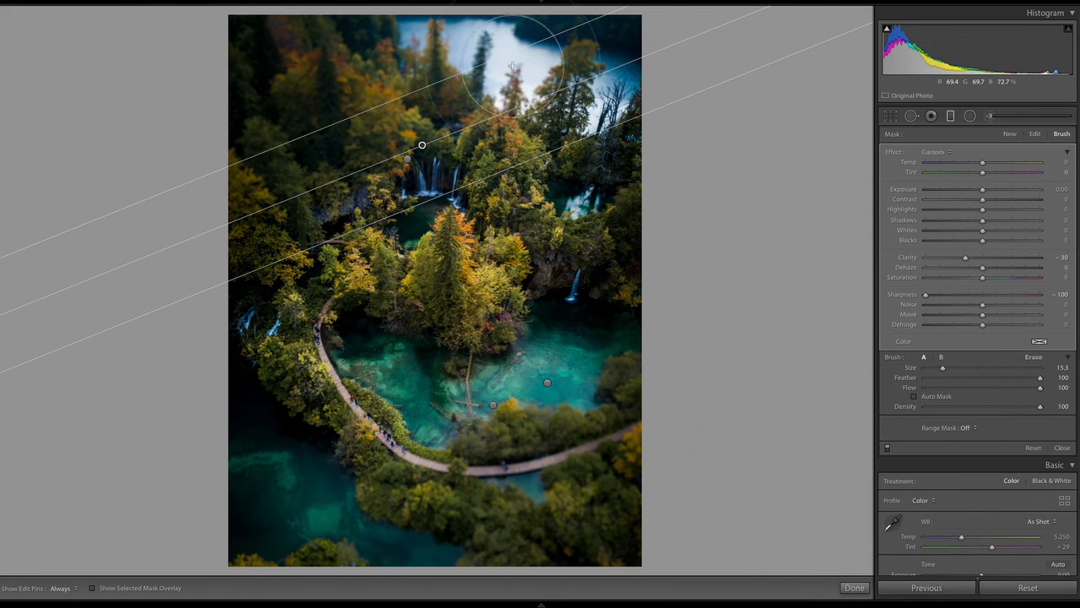
key(h)
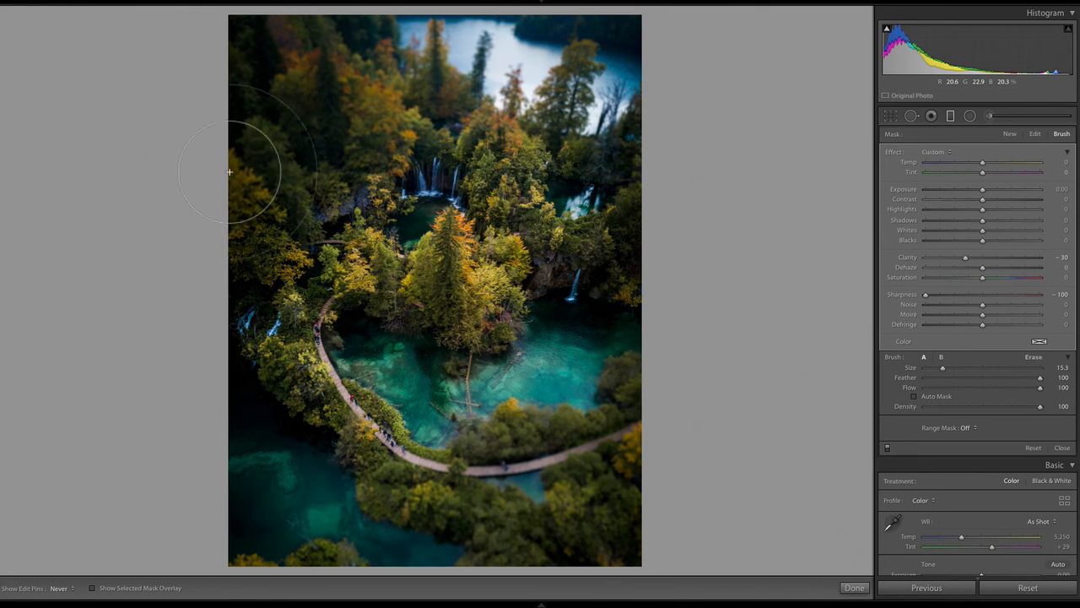
key(h)
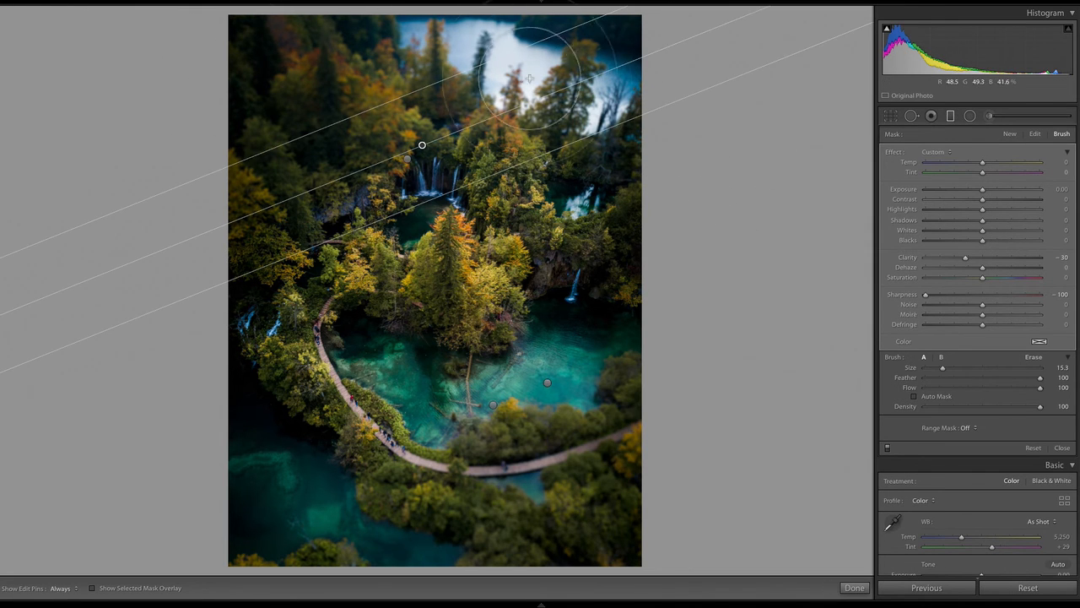
key(h)
key(h)
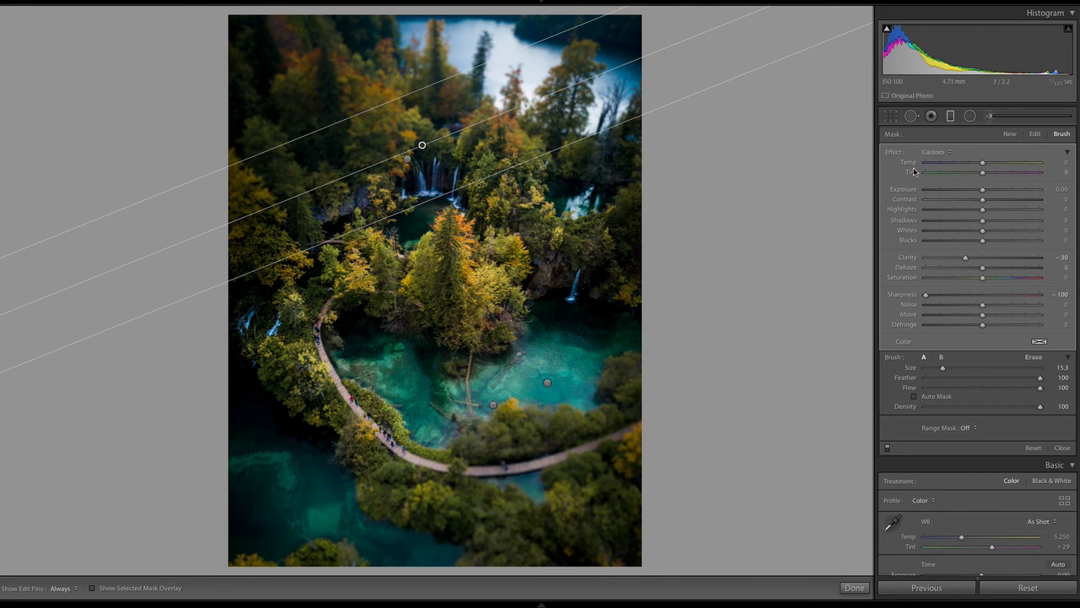
key(h)
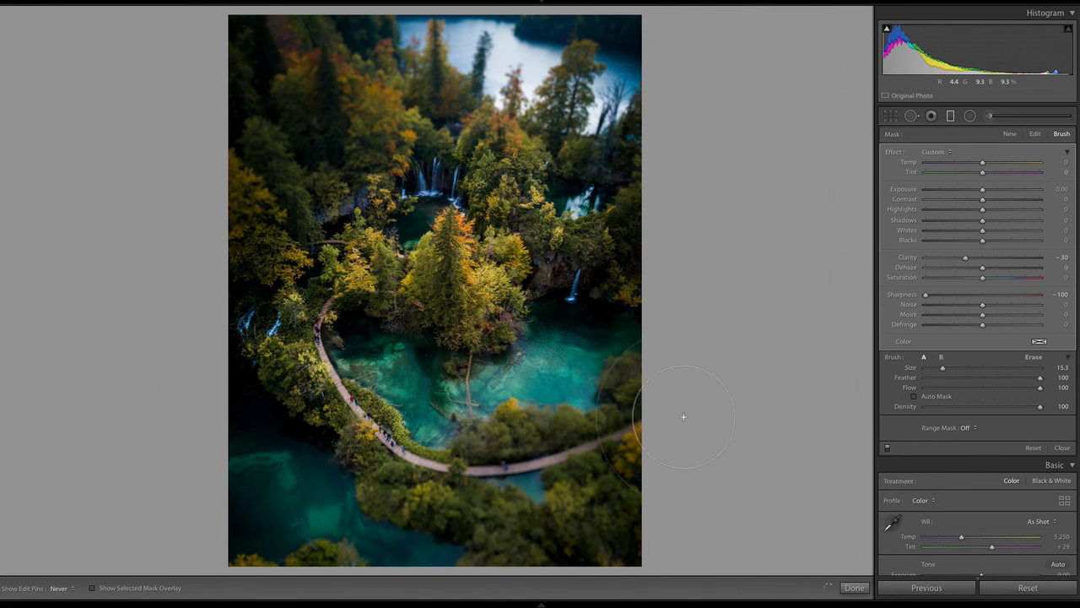
click(854, 587)
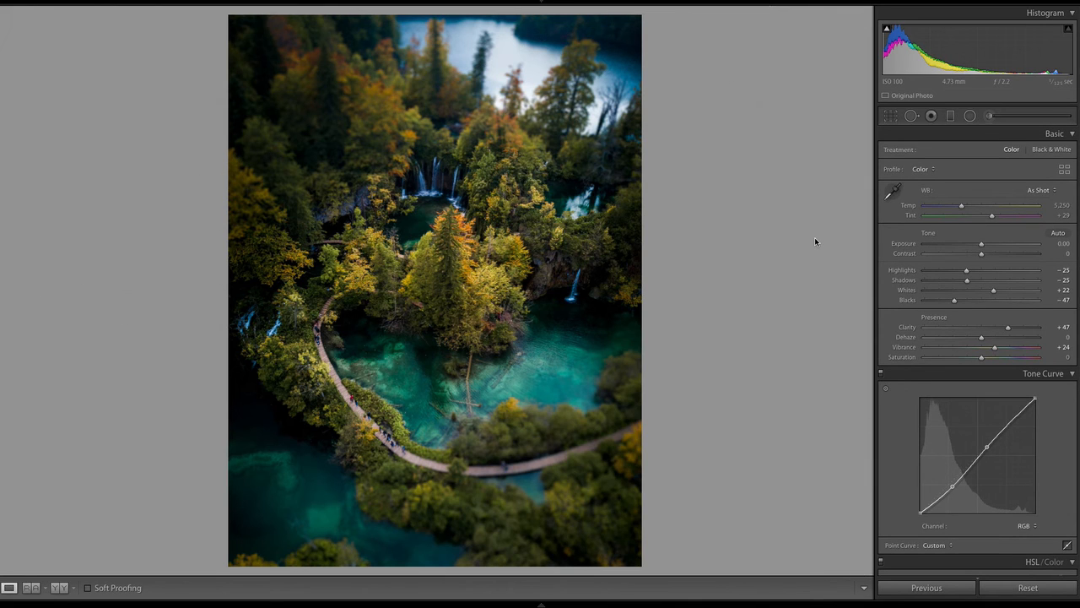